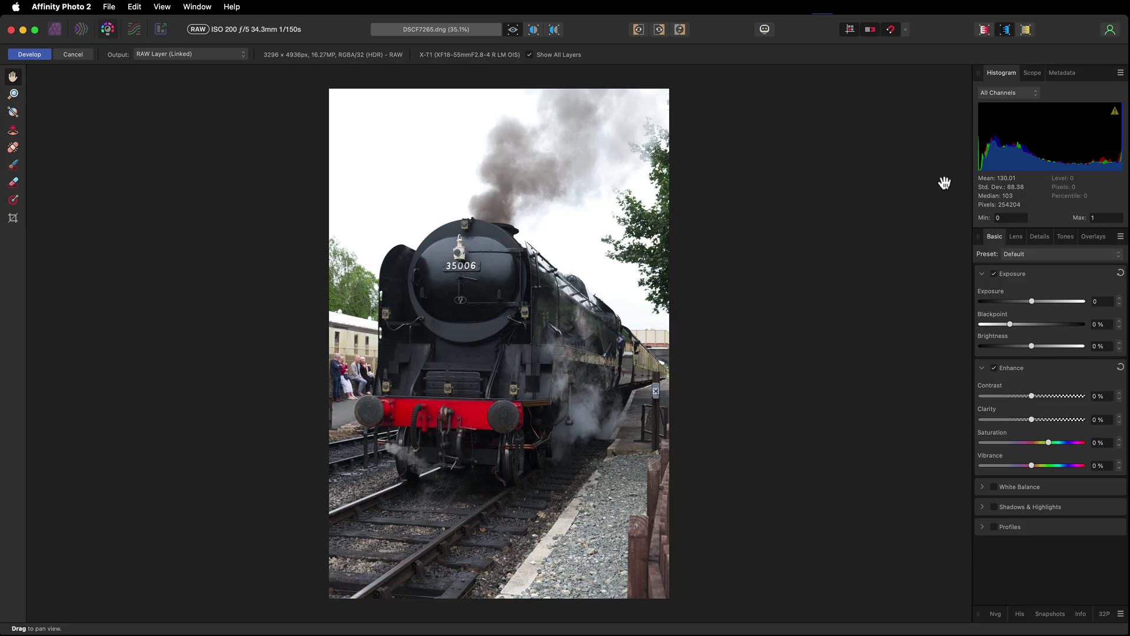
Check the clipped sky, then enable Shadows & Highlights with Shadows 100% and Highlights -100%.
{"action": "left_click", "coordinate": [984, 32]}
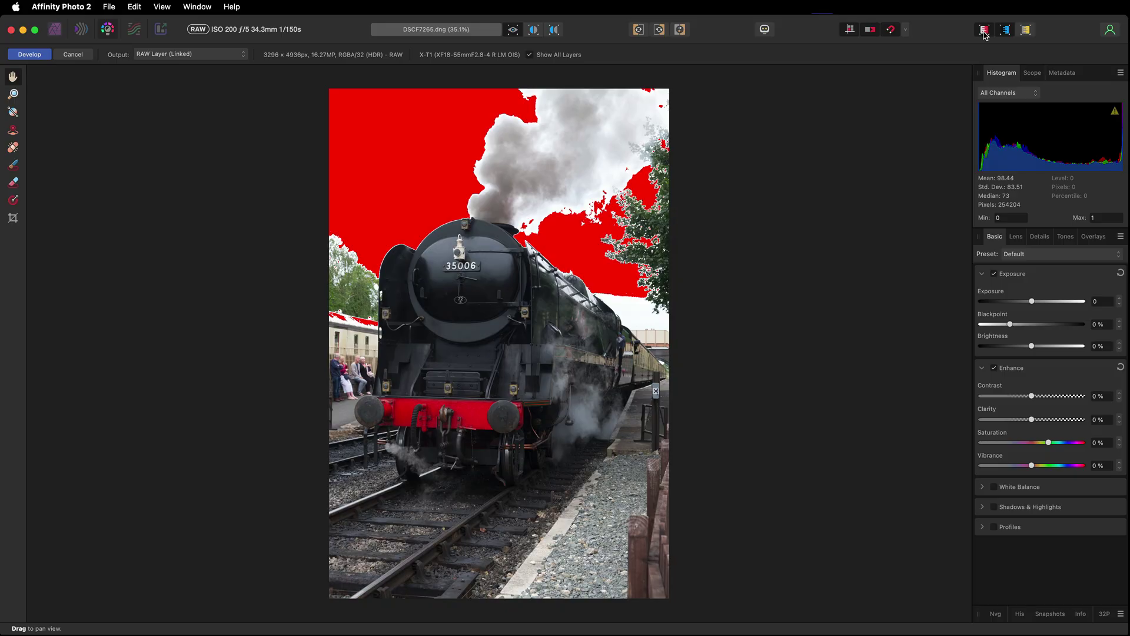
{"action": "left_click", "coordinate": [984, 32]}
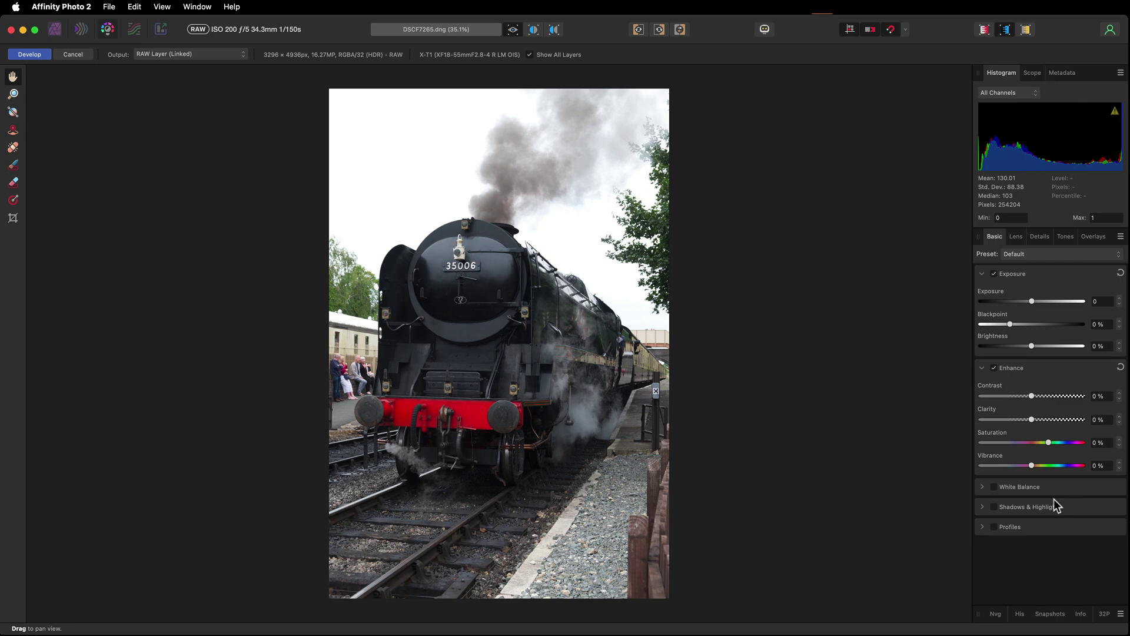
{"action": "left_click", "coordinate": [1043, 509]}
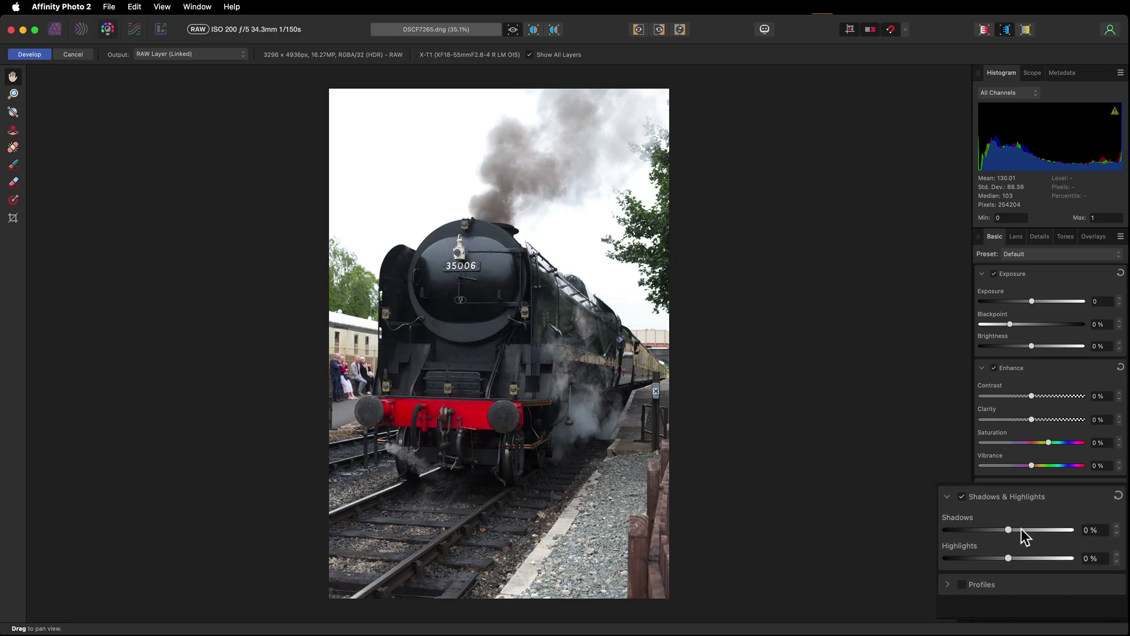
{"action": "left_click_drag", "start_coordinate": [1022, 528], "coordinate": [1066, 529]}
{"action": "left_click", "coordinate": [1083, 531]}
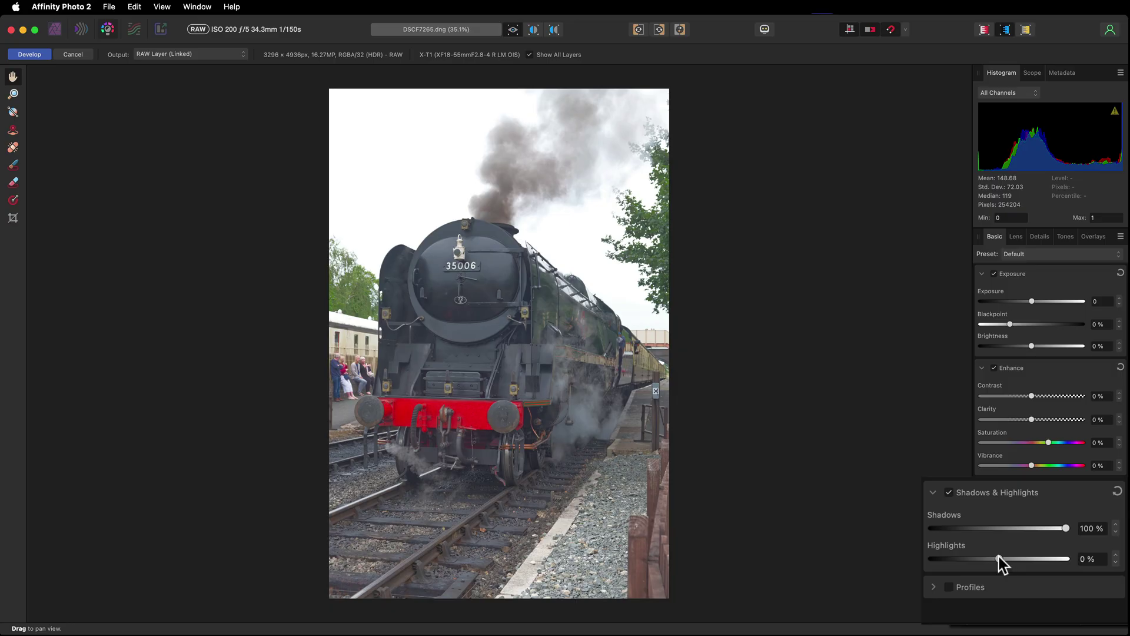
{"action": "left_click_drag", "start_coordinate": [998, 556], "coordinate": [936, 558]}
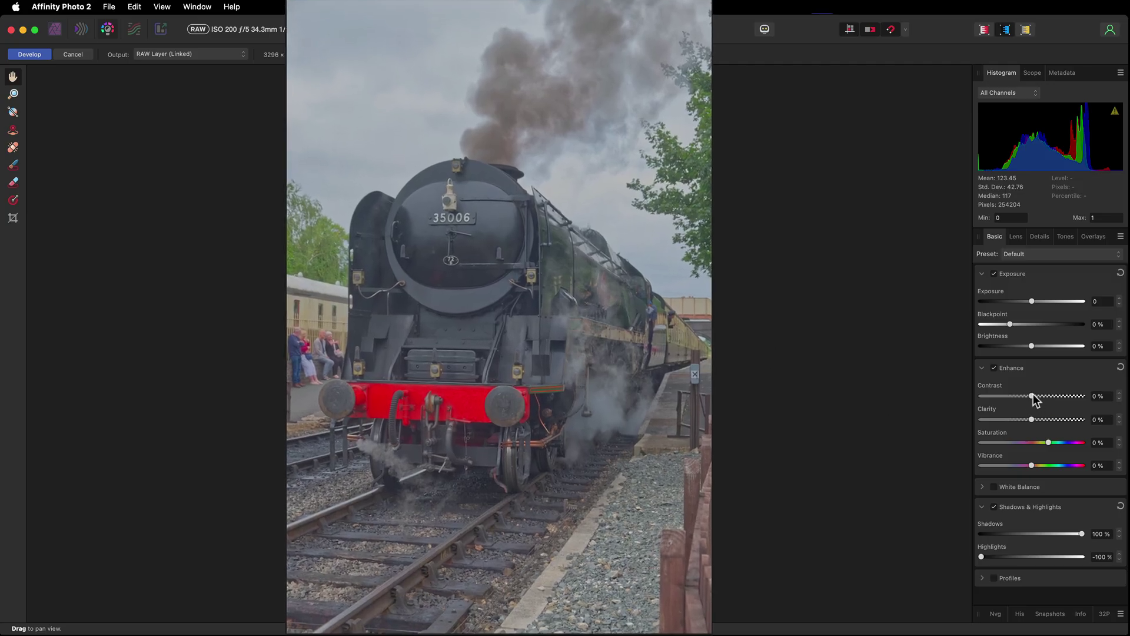
Raise Contrast to 21% and Brightness to 12% in the Basic panel.
{"action": "left_click_drag", "start_coordinate": [1033, 394], "coordinate": [1083, 422]}
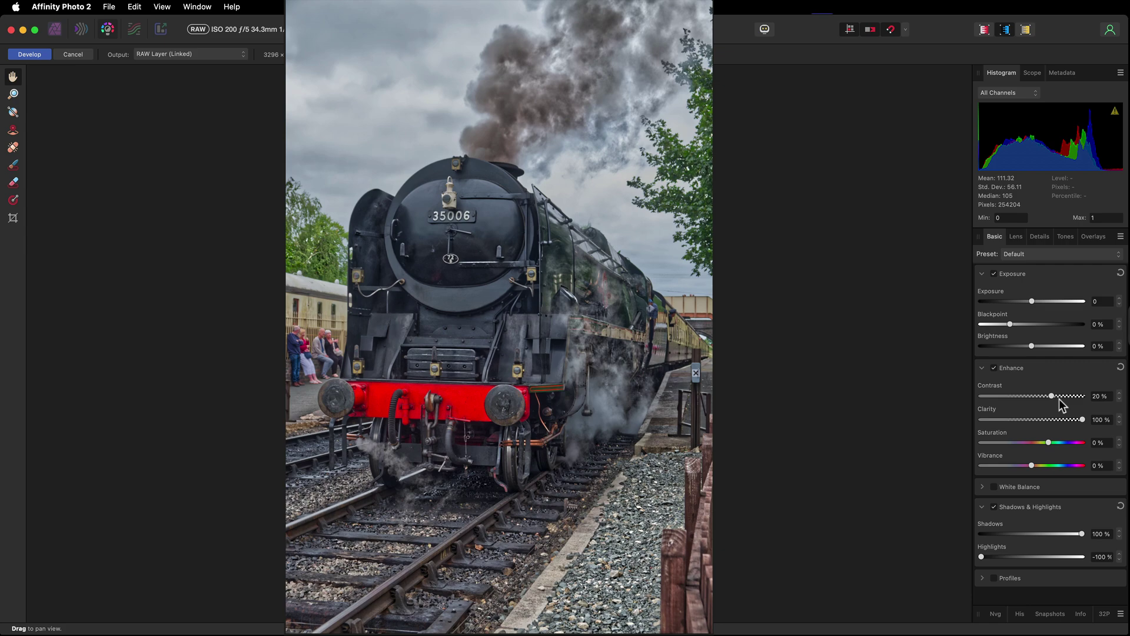
{"action": "left_click_drag", "start_coordinate": [1058, 397], "coordinate": [1051, 396]}
{"action": "left_click_drag", "start_coordinate": [1033, 346], "coordinate": [1053, 346]}
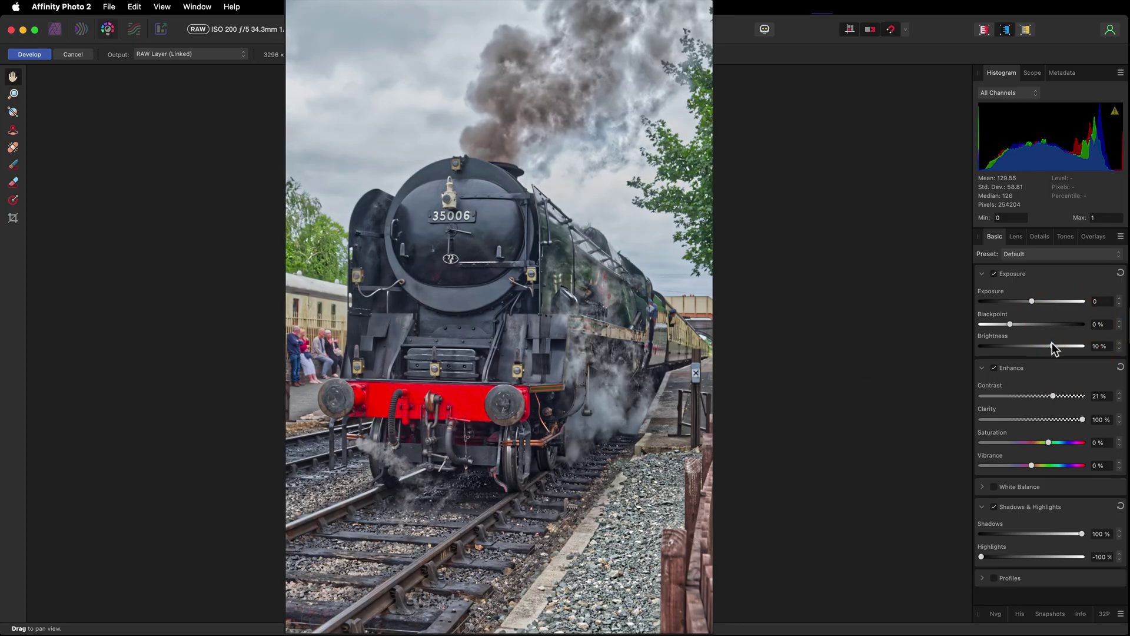
{"action": "left_click_drag", "start_coordinate": [1053, 346], "coordinate": [1017, 324]}
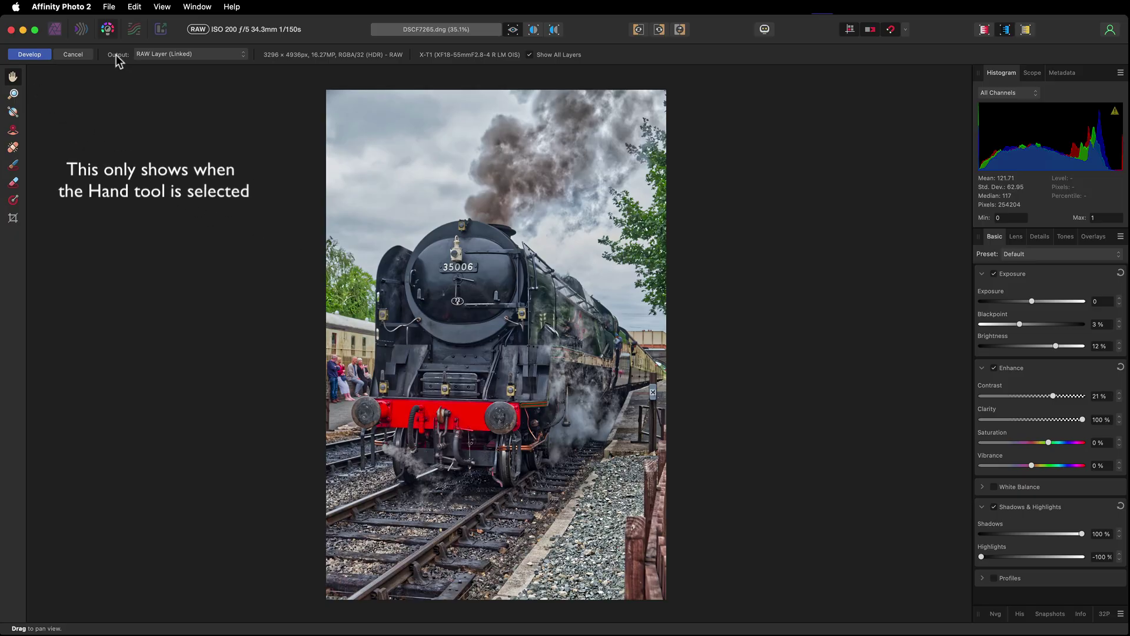
{"action": "left_click", "coordinate": [157, 54]}
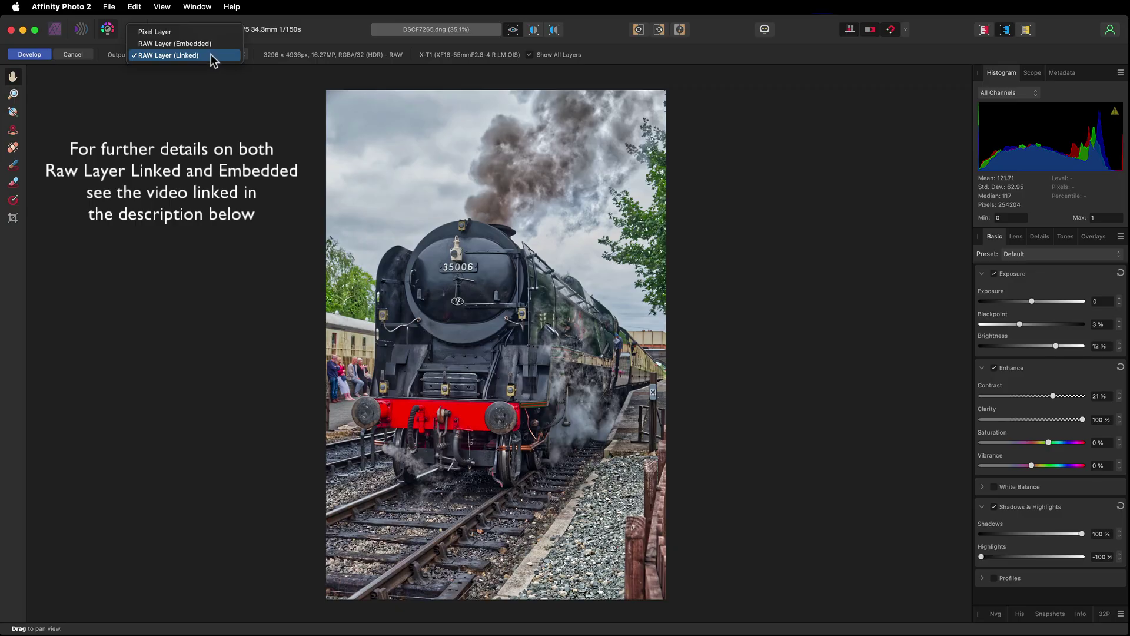
{"action": "left_click", "coordinate": [212, 57]}
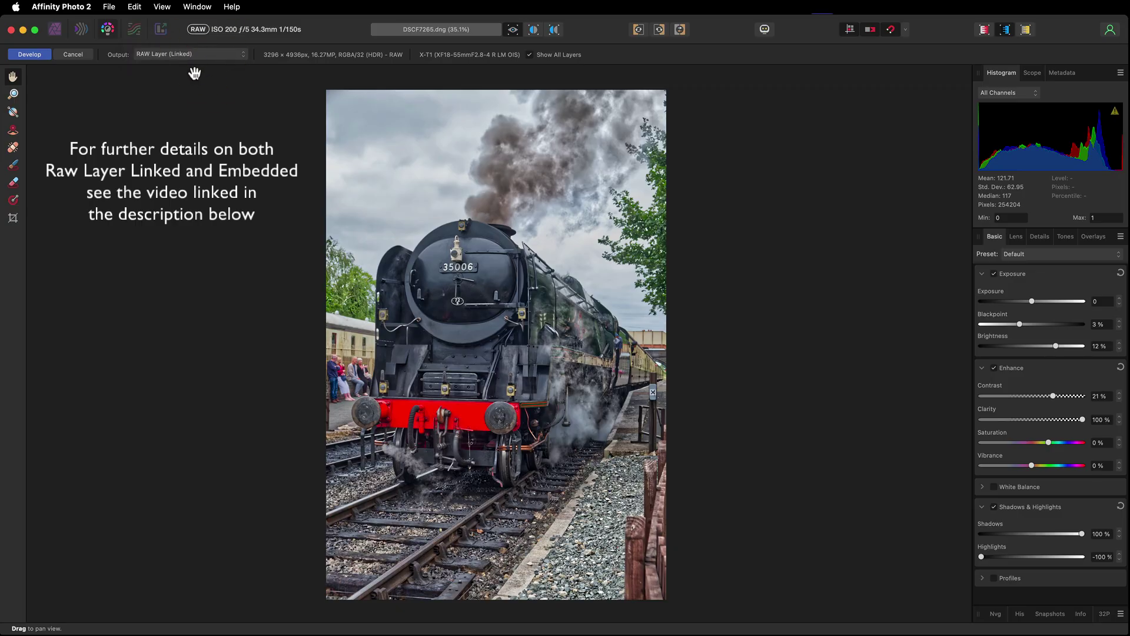
Develop the RAW photo and add a Clarity live filter at 100% strength.
{"action": "left_click", "coordinate": [36, 52]}
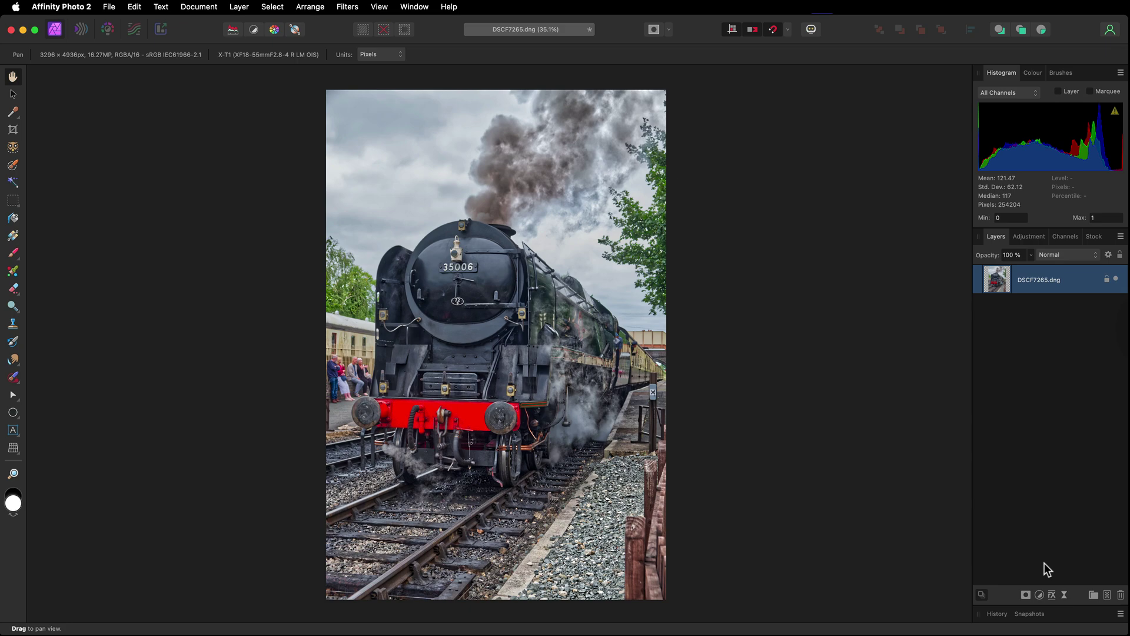
{"action": "left_click", "coordinate": [1064, 595]}
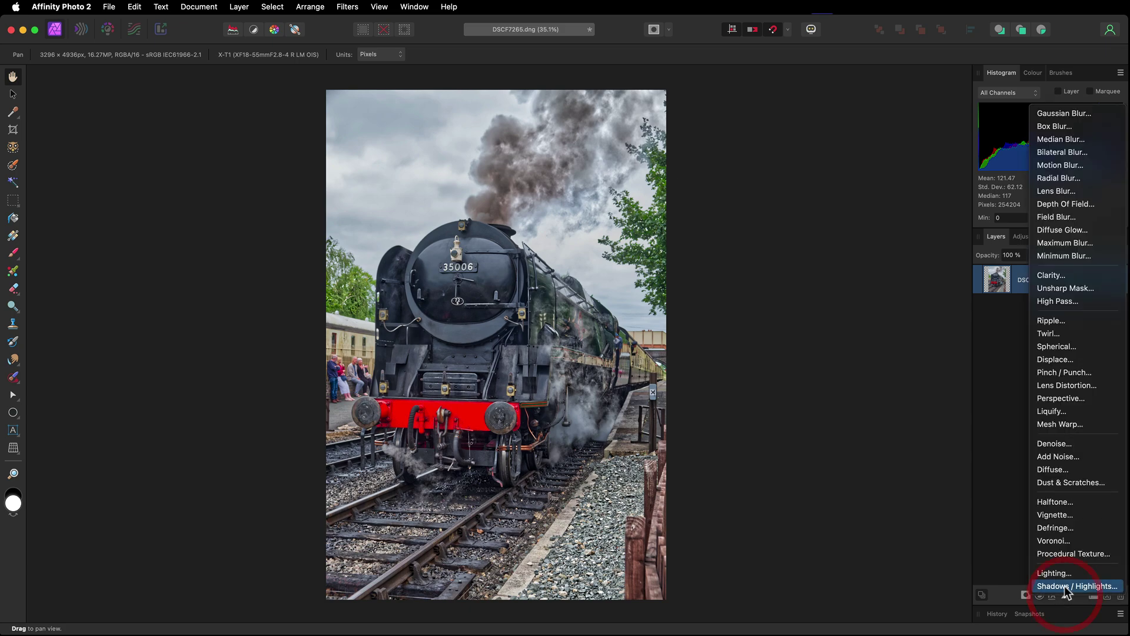
{"action": "left_click", "coordinate": [1051, 276]}
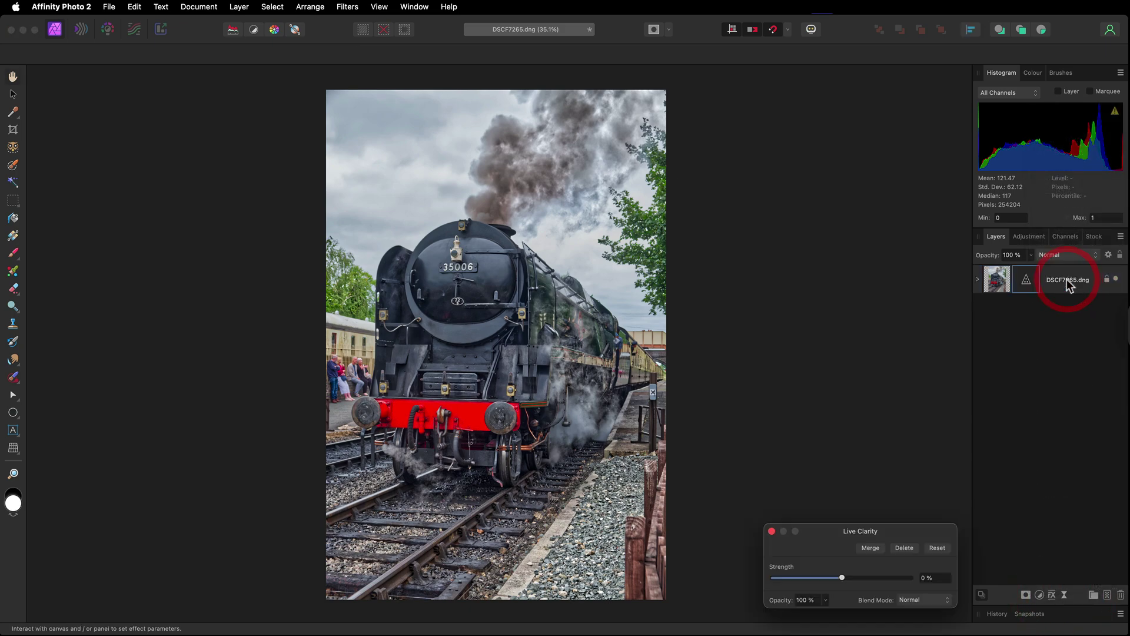
{"action": "left_click_drag", "start_coordinate": [887, 577], "coordinate": [924, 580]}
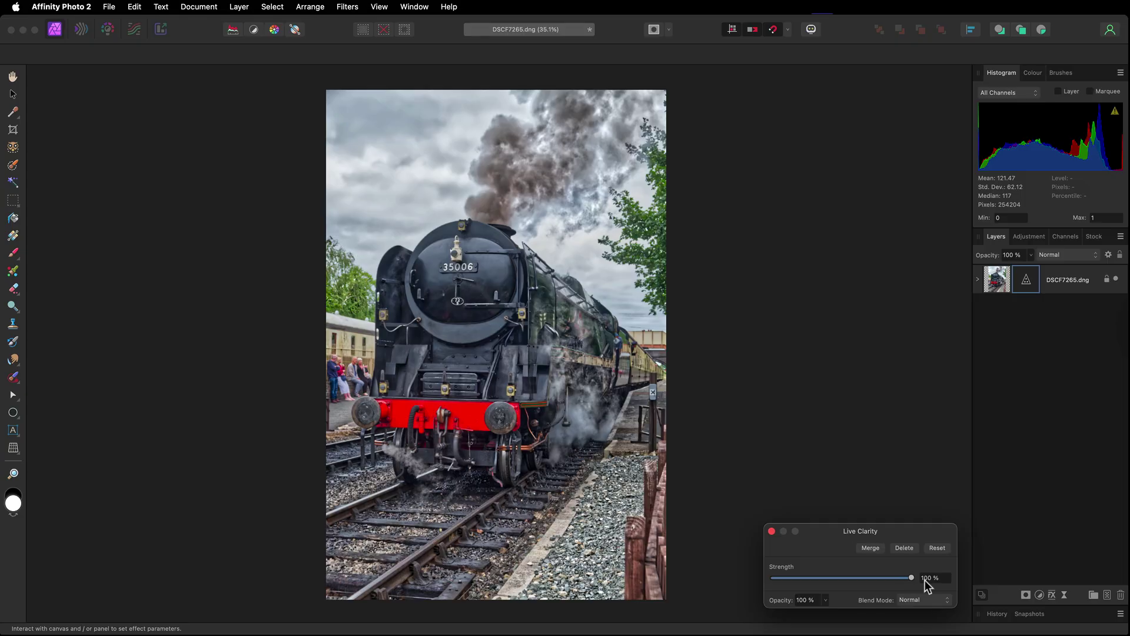
{"action": "left_click_drag", "start_coordinate": [838, 529], "coordinate": [838, 352]}
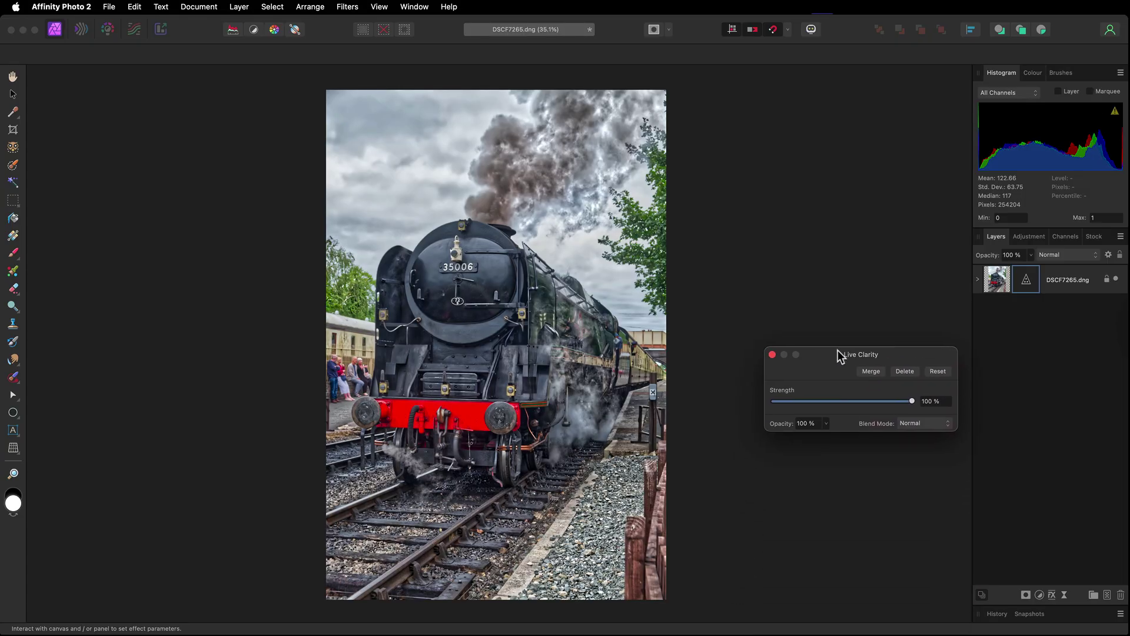
{"action": "left_click", "coordinate": [773, 355]}
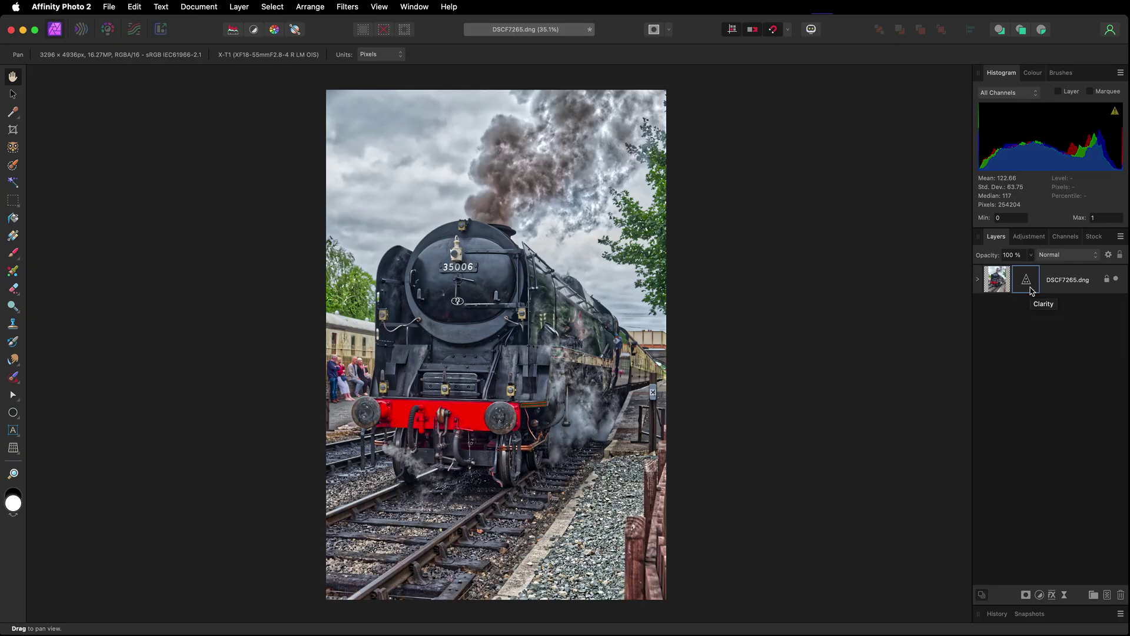
Duplicate the Clarity filter, move the copy above the photo layer, and set its opacity to 75%.
{"action": "key", "text": "super+j"}
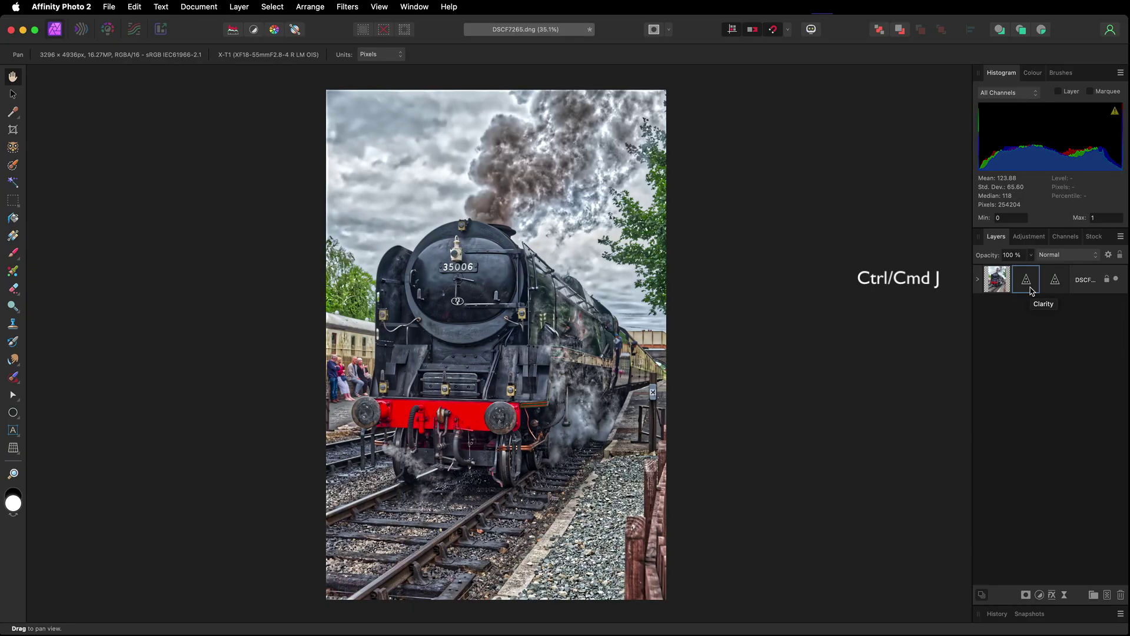
{"action": "left_click_drag", "start_coordinate": [1028, 281], "coordinate": [1026, 277]}
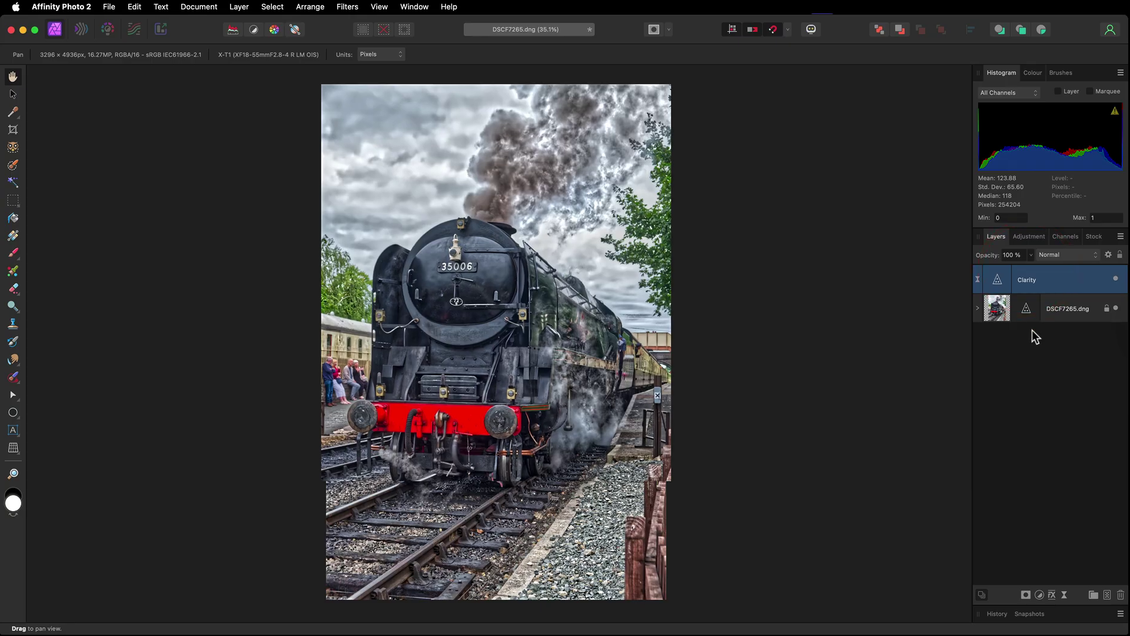
{"action": "left_click", "coordinate": [1030, 254]}
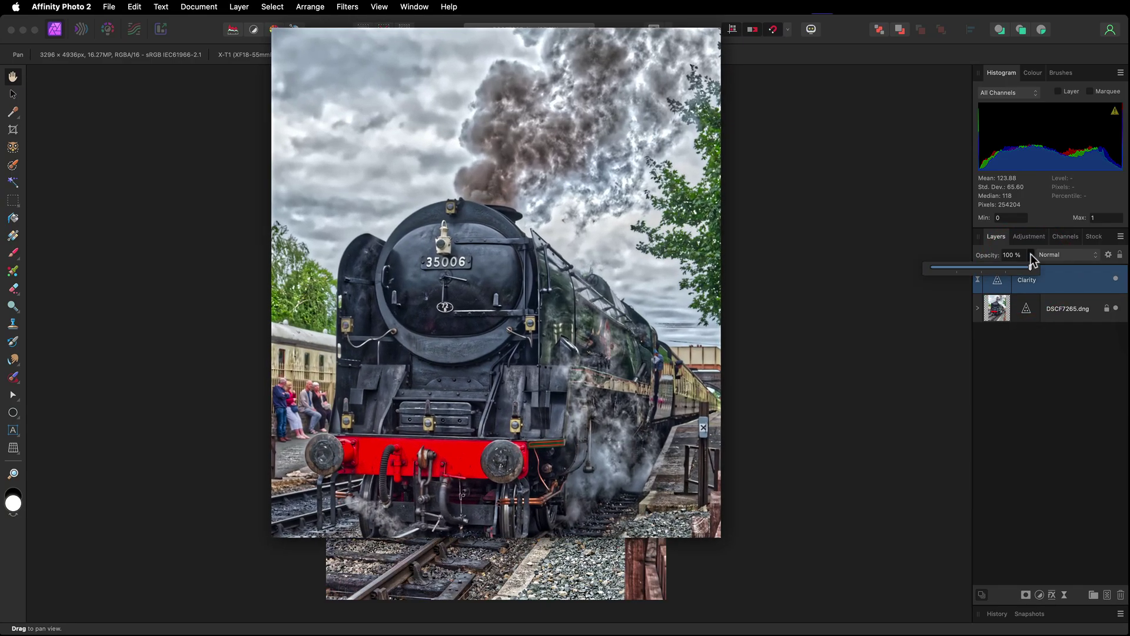
{"action": "mouse_move", "coordinate": [999, 270]}
{"action": "left_mouse_down"}
{"action": "mouse_move", "coordinate": [933, 266]}
{"action": "mouse_move", "coordinate": [1006, 277]}
{"action": "left_mouse_up"}
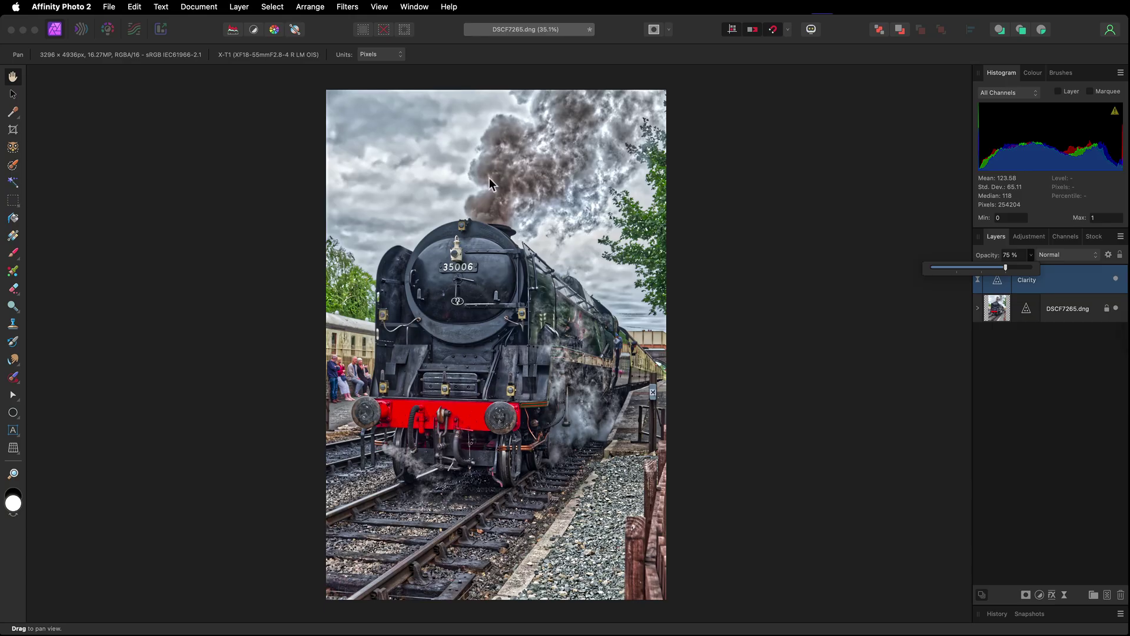
Add a Live Vignette with Exposure 4, Hardness 70%, Shape 87%, Scale 92% and opacity 64%.
{"action": "left_click", "coordinate": [1065, 595]}
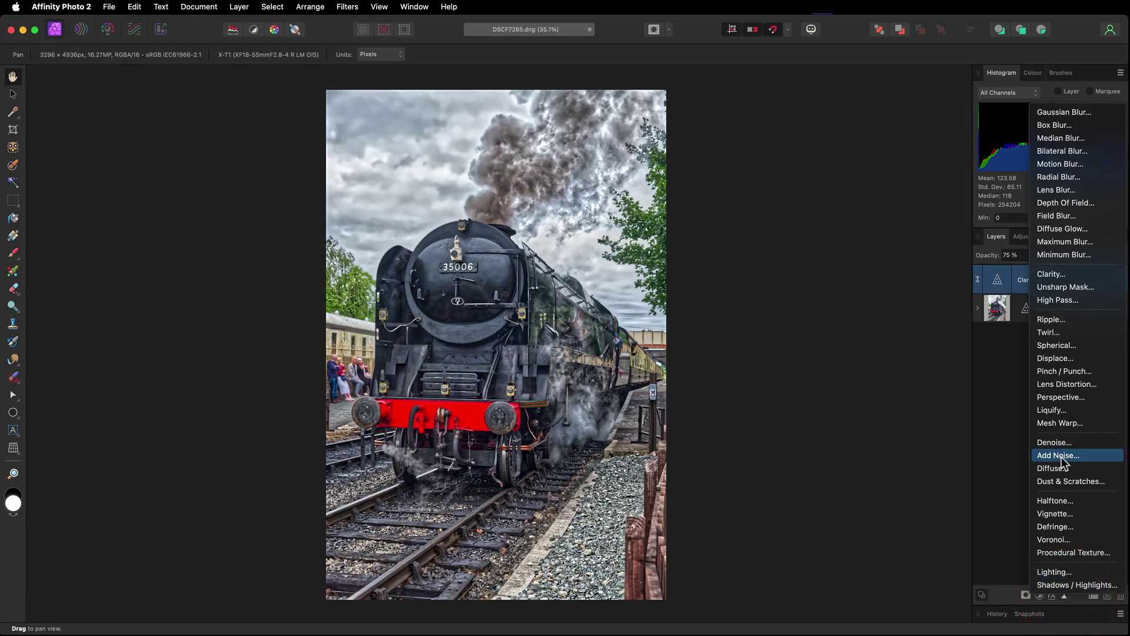
{"action": "left_click", "coordinate": [1057, 513]}
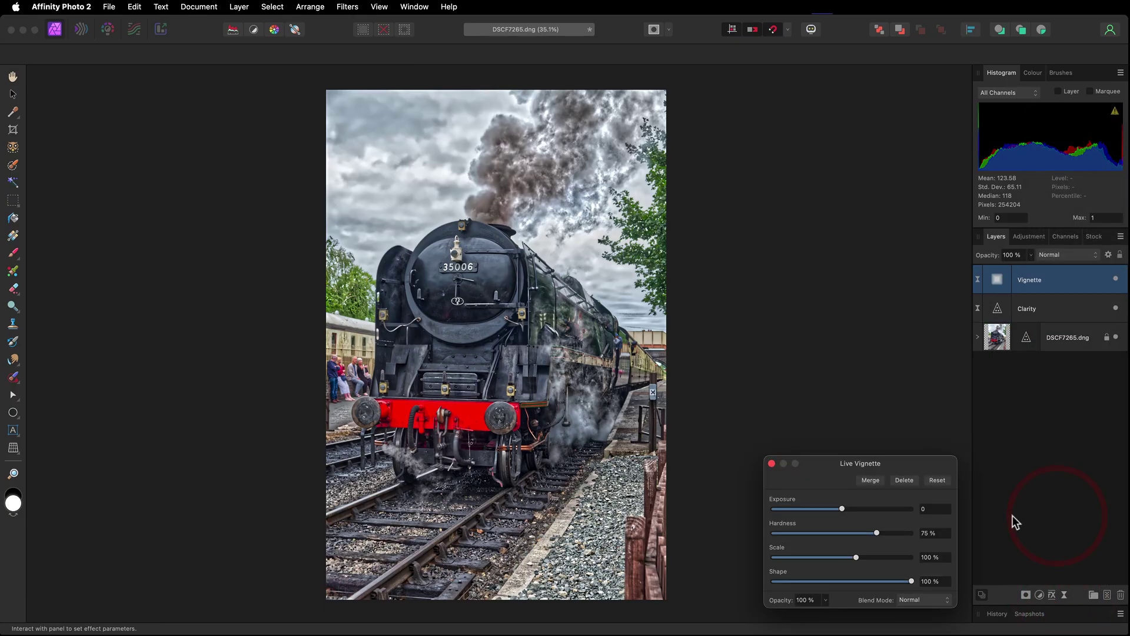
{"action": "left_click_drag", "start_coordinate": [863, 463], "coordinate": [854, 227]}
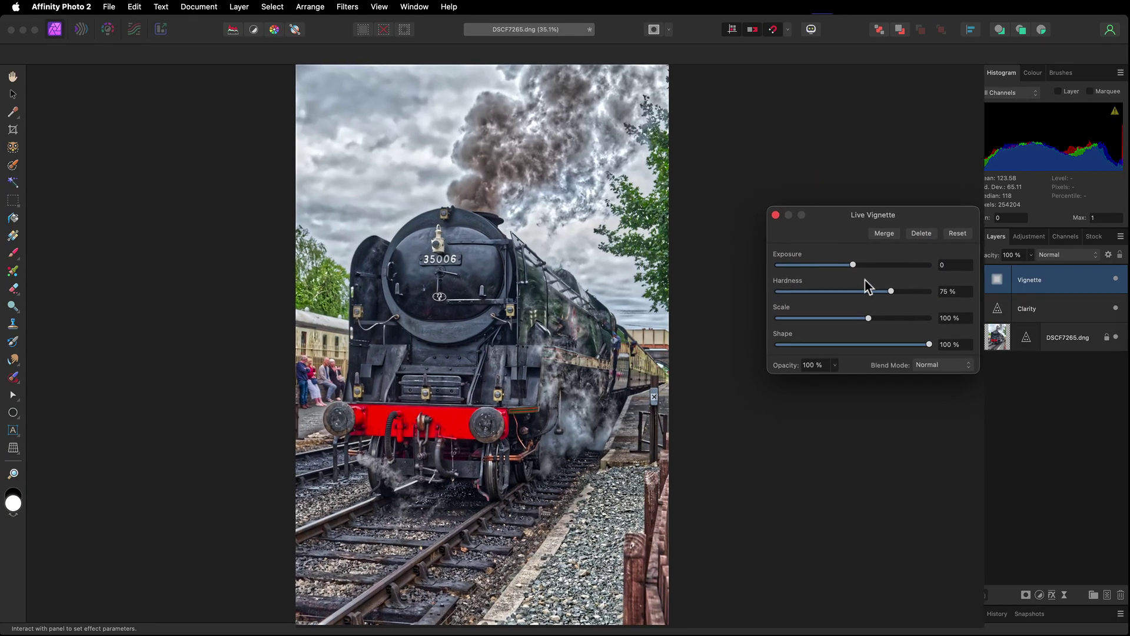
{"action": "left_click_drag", "start_coordinate": [853, 264], "coordinate": [939, 246]}
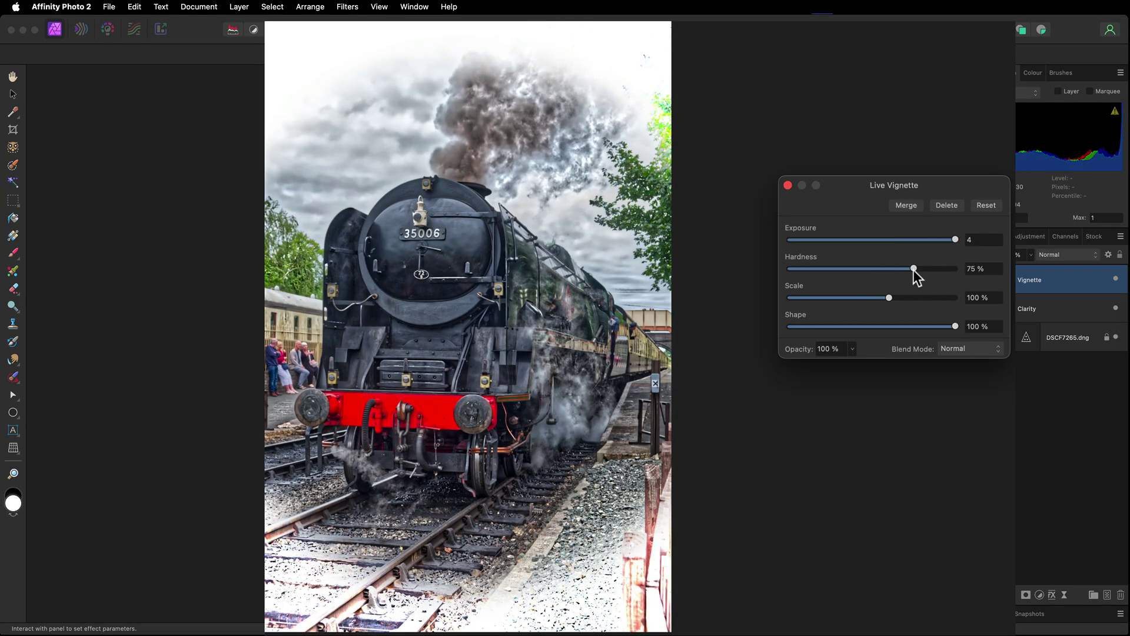
{"action": "left_click_drag", "start_coordinate": [914, 268], "coordinate": [876, 297]}
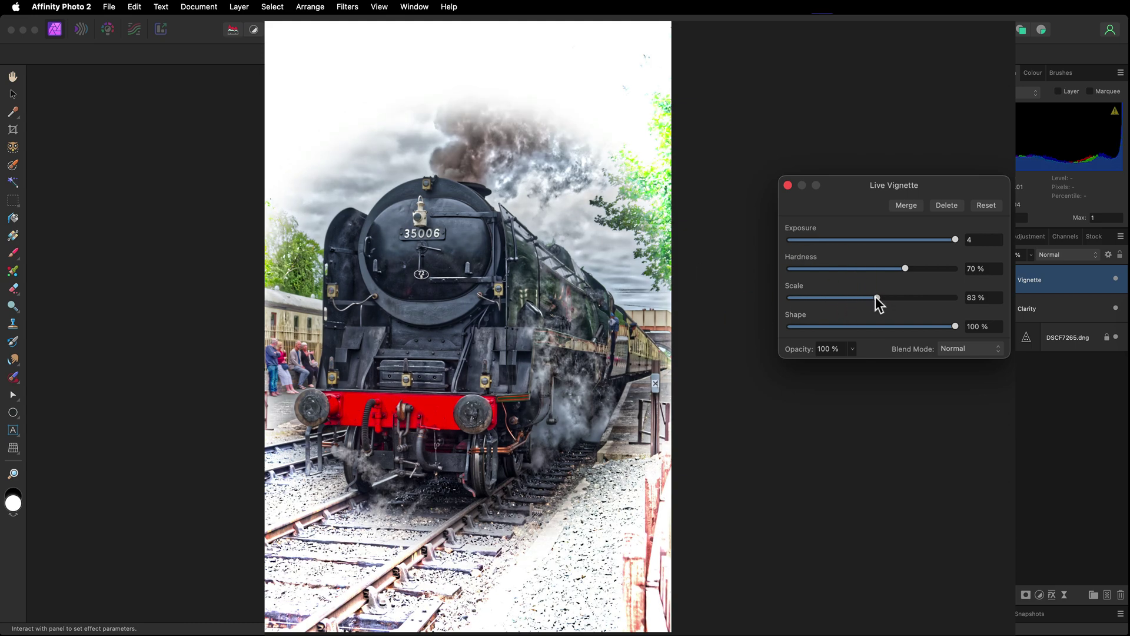
{"action": "left_click", "coordinate": [877, 298]}
{"action": "left_click_drag", "start_coordinate": [953, 323], "coordinate": [930, 325]}
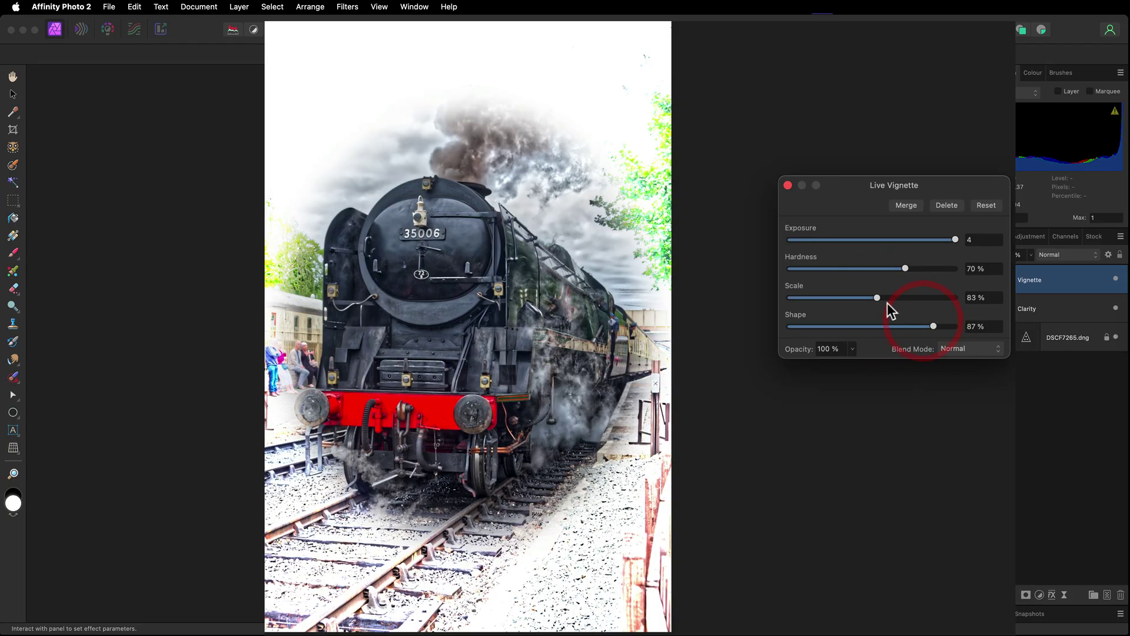
{"action": "left_click_drag", "start_coordinate": [877, 296], "coordinate": [881, 297]}
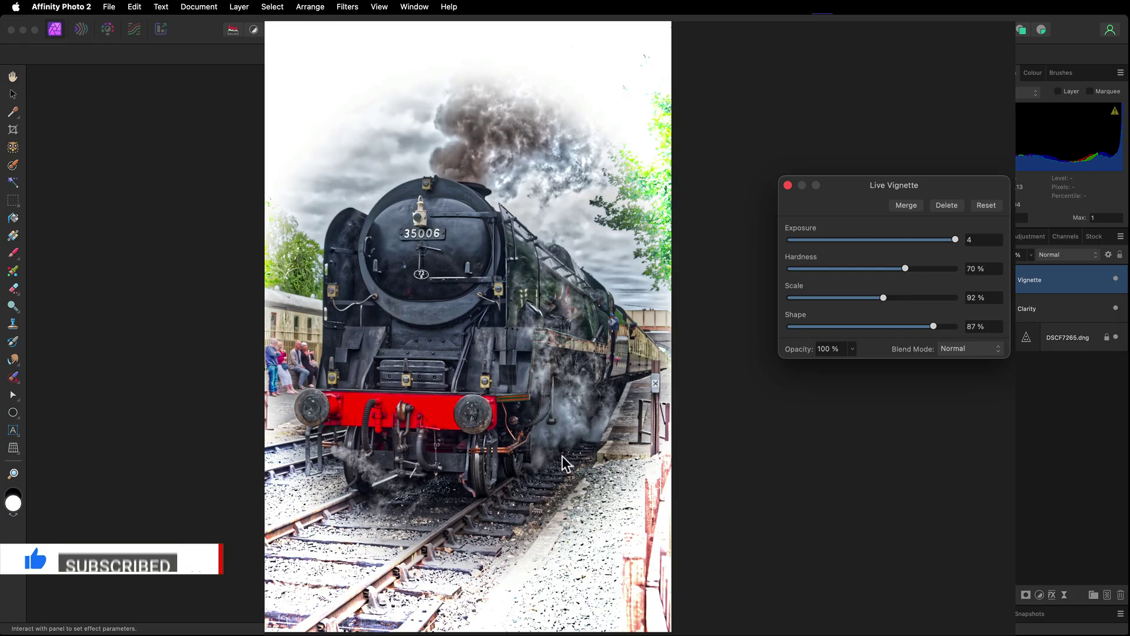
{"action": "left_click_drag", "start_coordinate": [851, 348], "coordinate": [796, 364]}
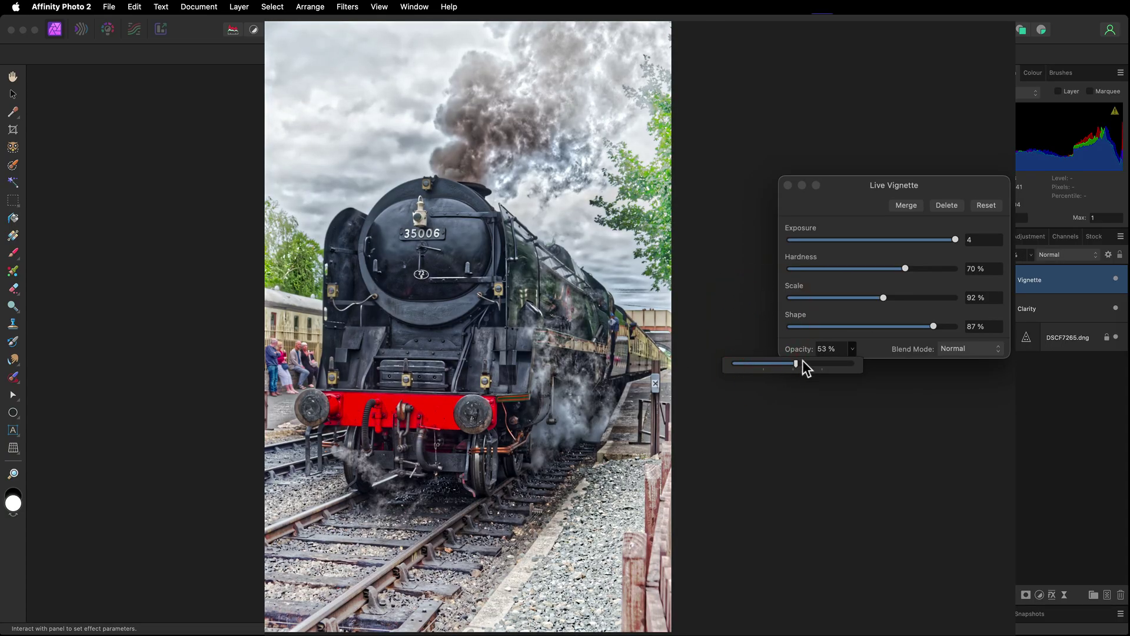
{"action": "left_click_drag", "start_coordinate": [794, 360], "coordinate": [807, 362]}
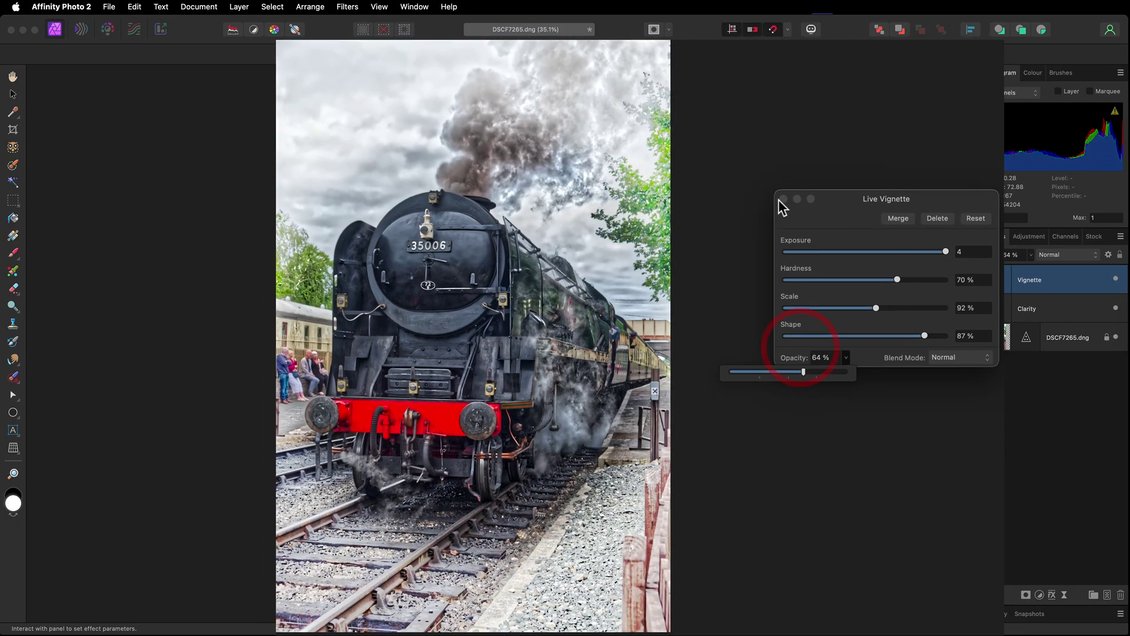
Close the vignette settings, view the photo at 100% and select the DSCF7265.dng layer.
{"action": "left_click", "coordinate": [788, 185]}
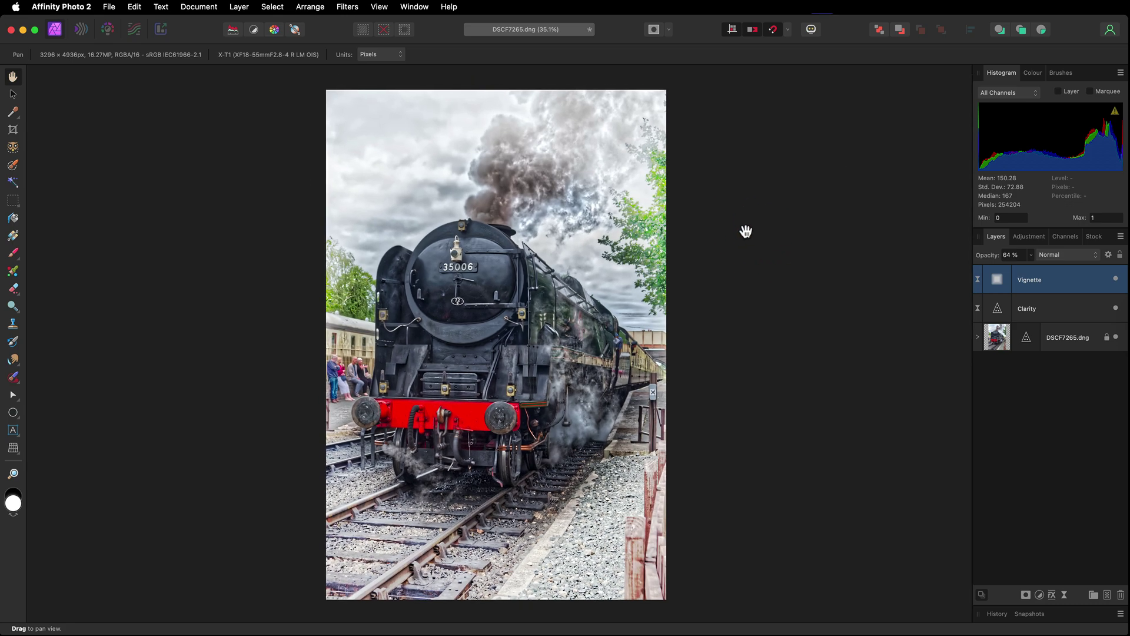
{"action": "key", "text": "super+1"}
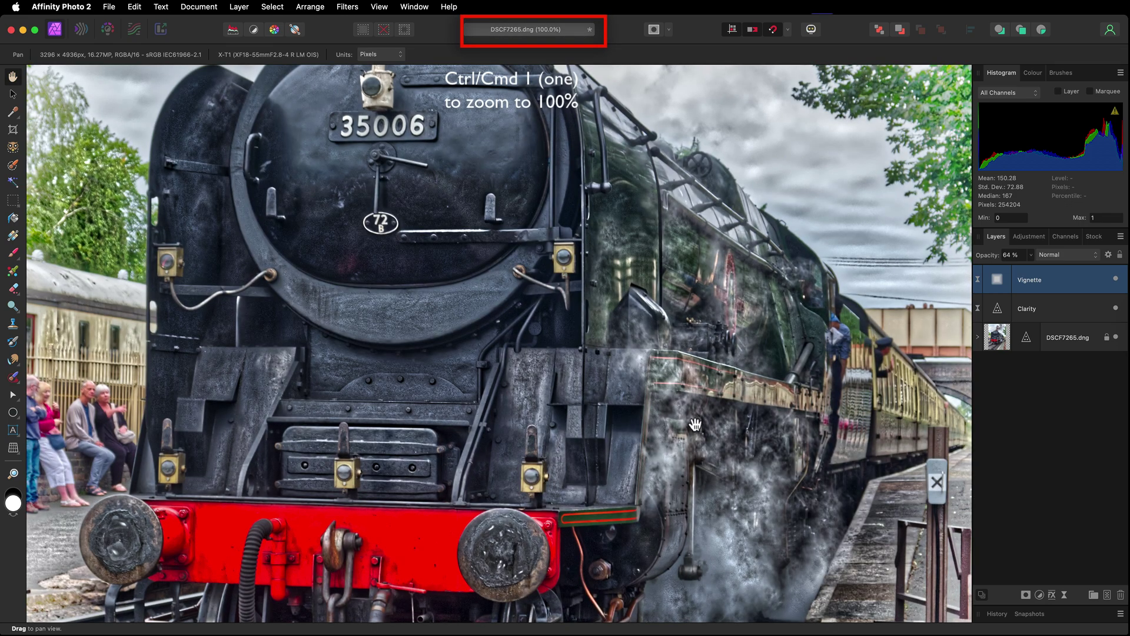
{"action": "left_click_drag", "start_coordinate": [511, 349], "coordinate": [496, 341]}
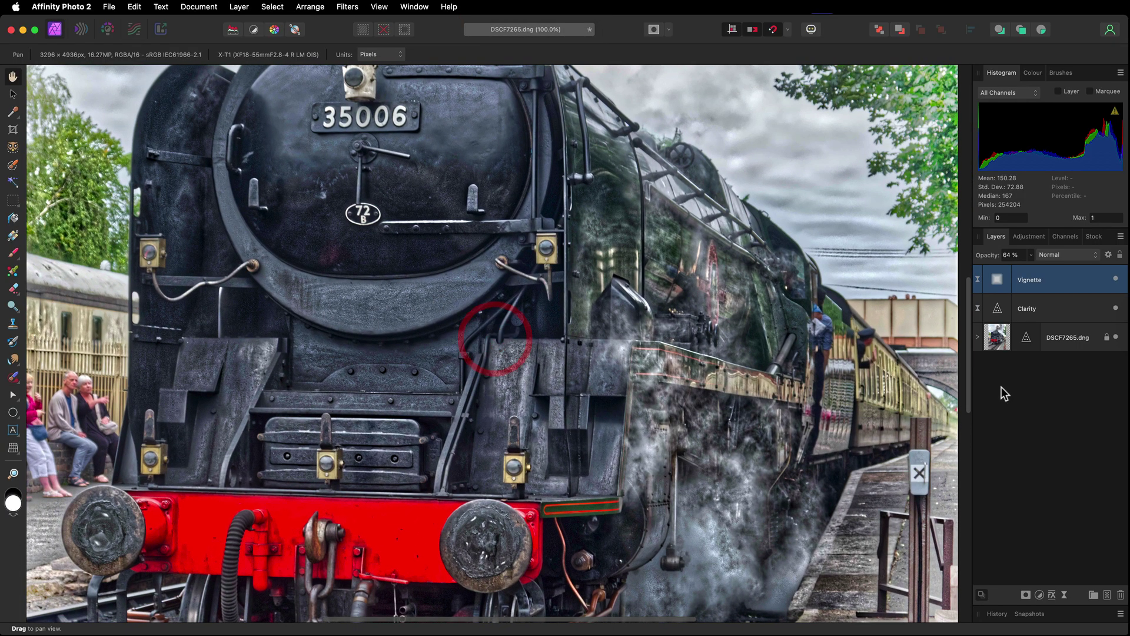
{"action": "left_click", "coordinate": [997, 340]}
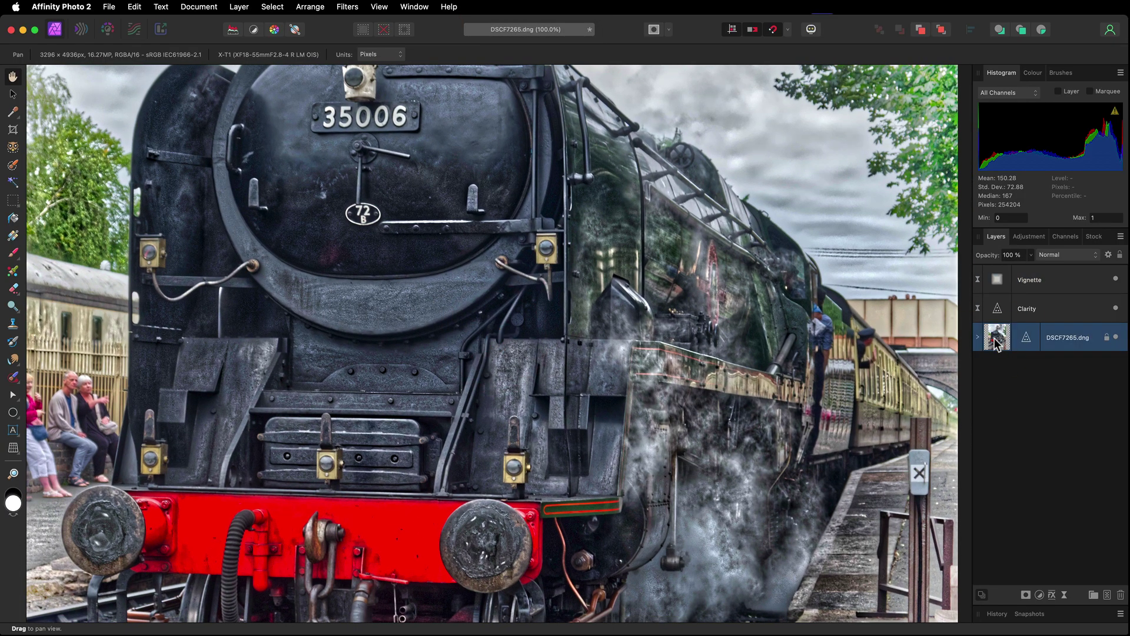
Reopen the RAW layer in Develop, set luminance noise reduction to 29% and enable Detail Refinement.
{"action": "double_click", "coordinate": [995, 340]}
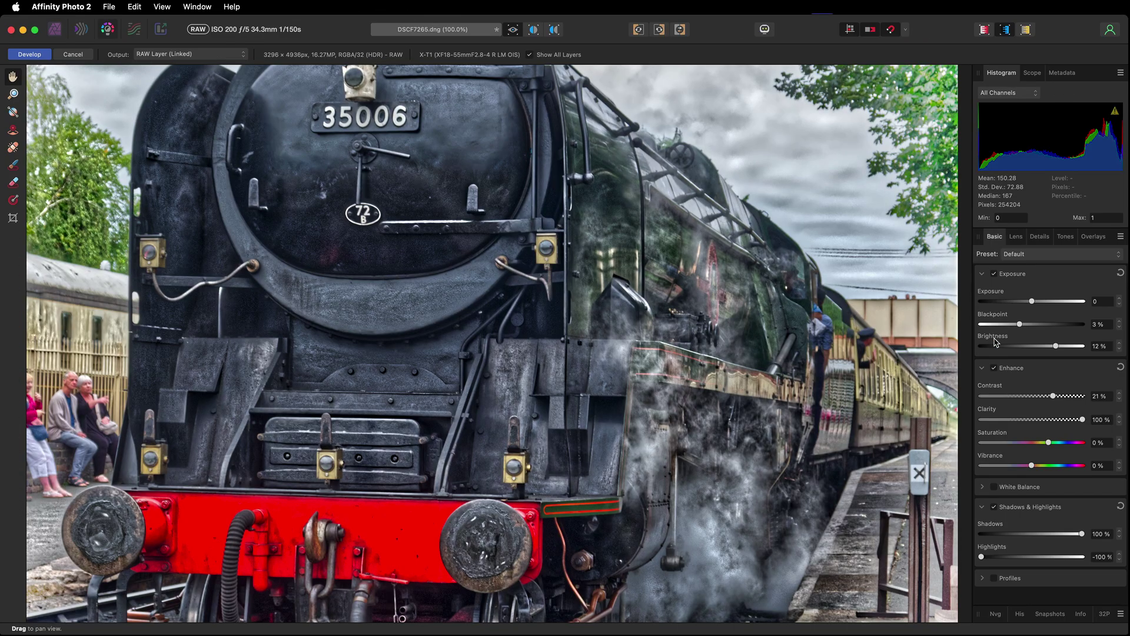
{"action": "left_click", "coordinate": [1040, 237]}
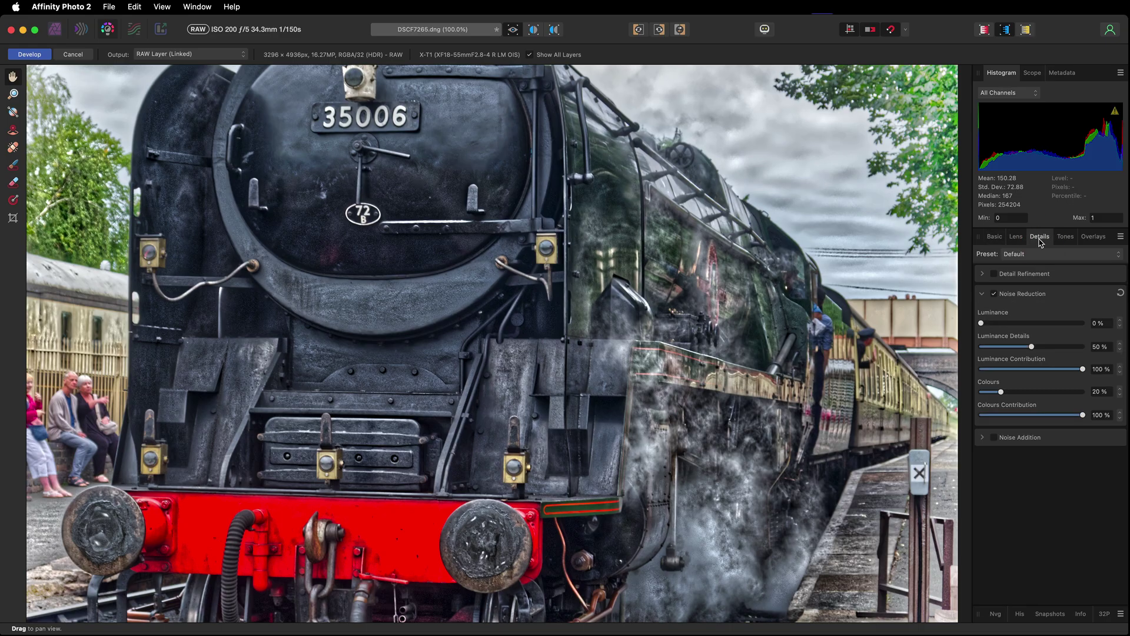
{"action": "left_click", "coordinate": [1005, 323]}
{"action": "left_click_drag", "start_coordinate": [1013, 323], "coordinate": [1010, 323]}
{"action": "left_click", "coordinate": [994, 295]}
{"action": "left_click", "coordinate": [994, 294]}
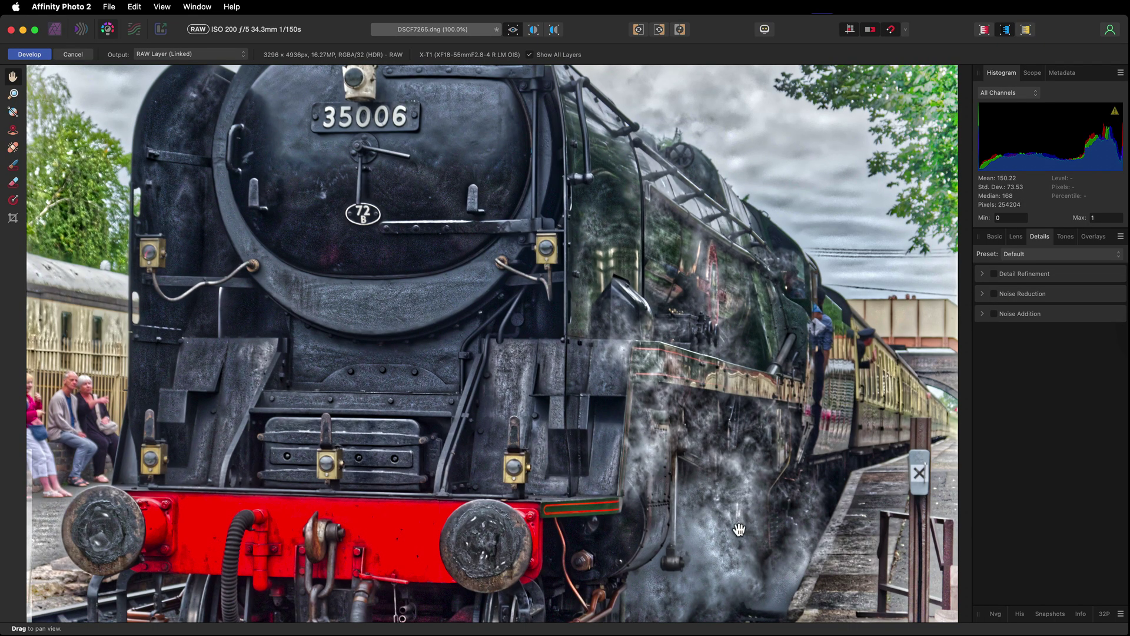
{"action": "left_click", "coordinate": [995, 294]}
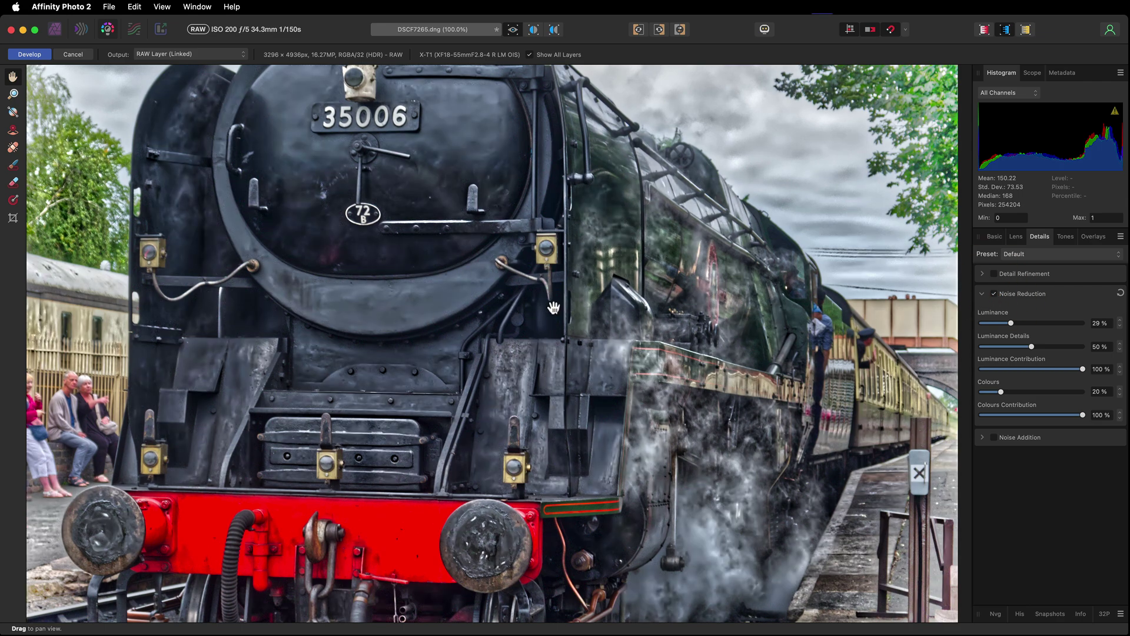
{"action": "left_click", "coordinate": [1019, 276]}
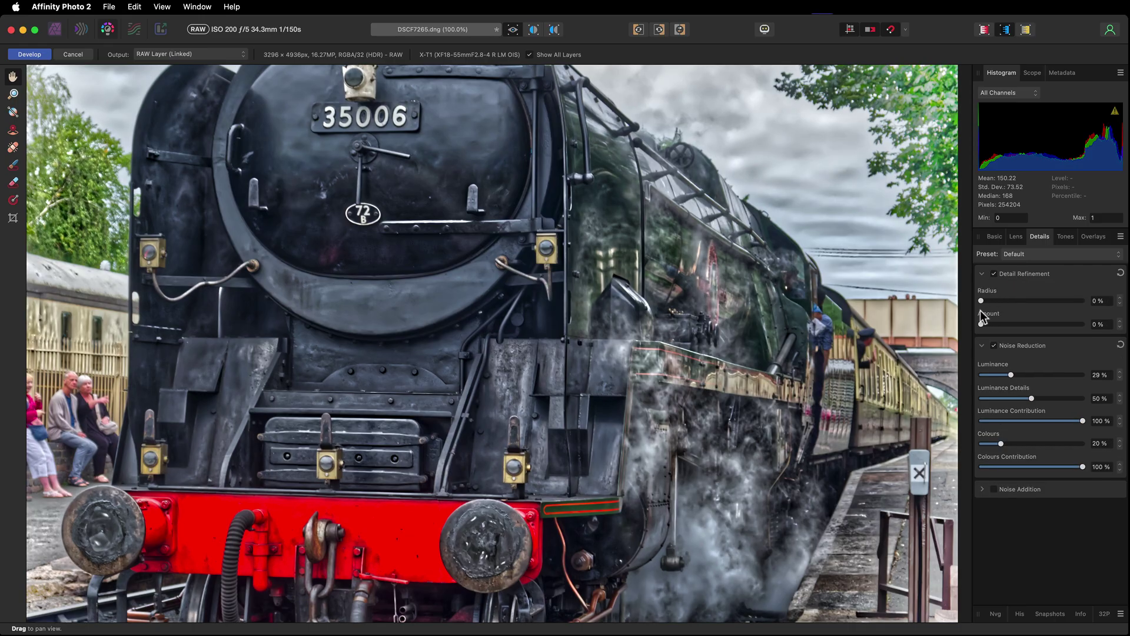
Commit the RAW development and add an Unsharp Mask live filter placed above Clarity.
{"action": "left_click", "coordinate": [32, 55]}
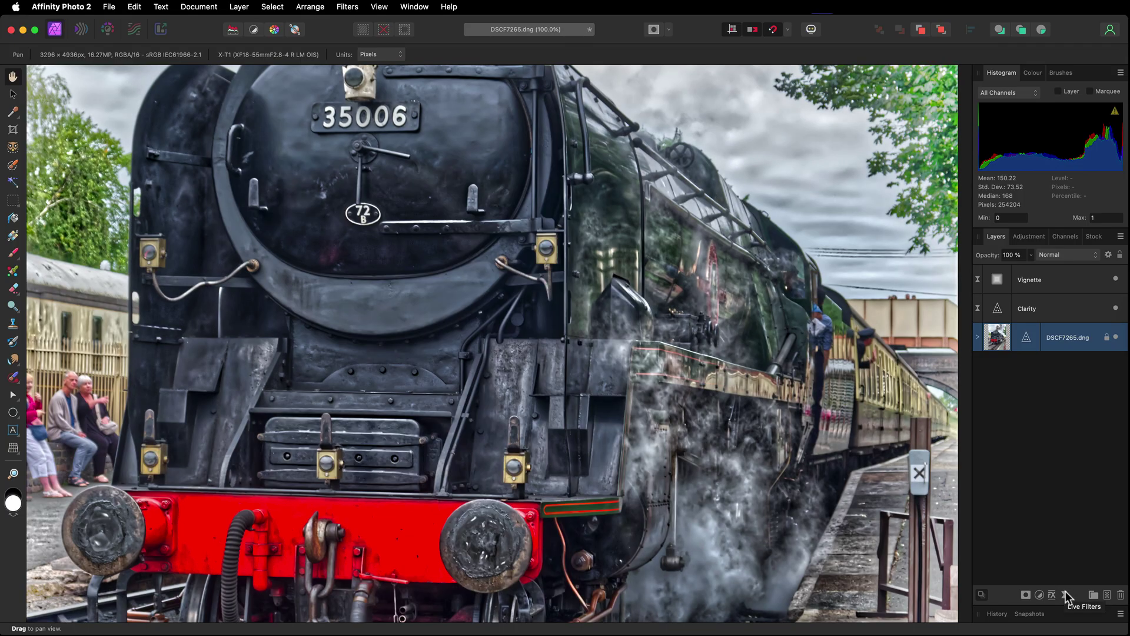
{"action": "left_click", "coordinate": [1064, 595]}
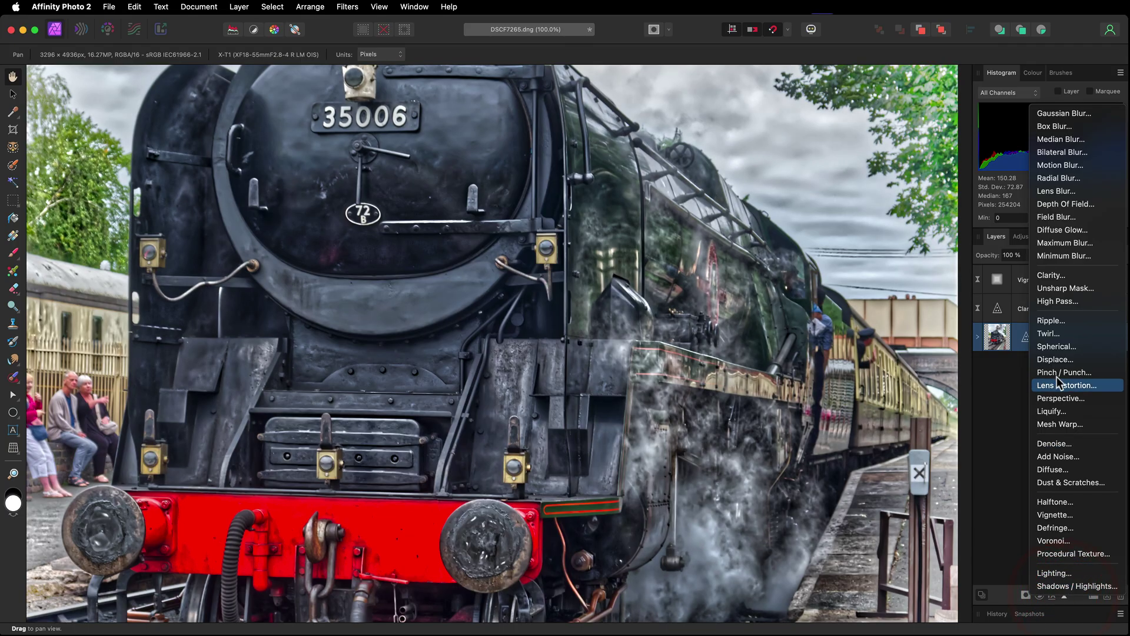
{"action": "left_click", "coordinate": [1061, 289]}
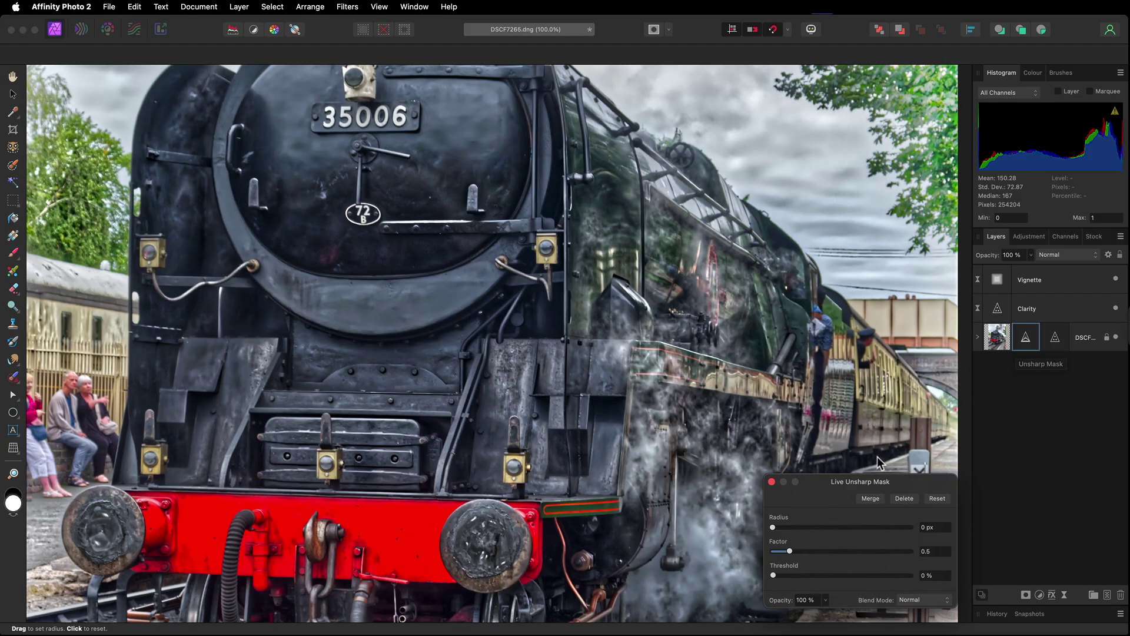
{"action": "left_click_drag", "start_coordinate": [857, 482], "coordinate": [843, 171]}
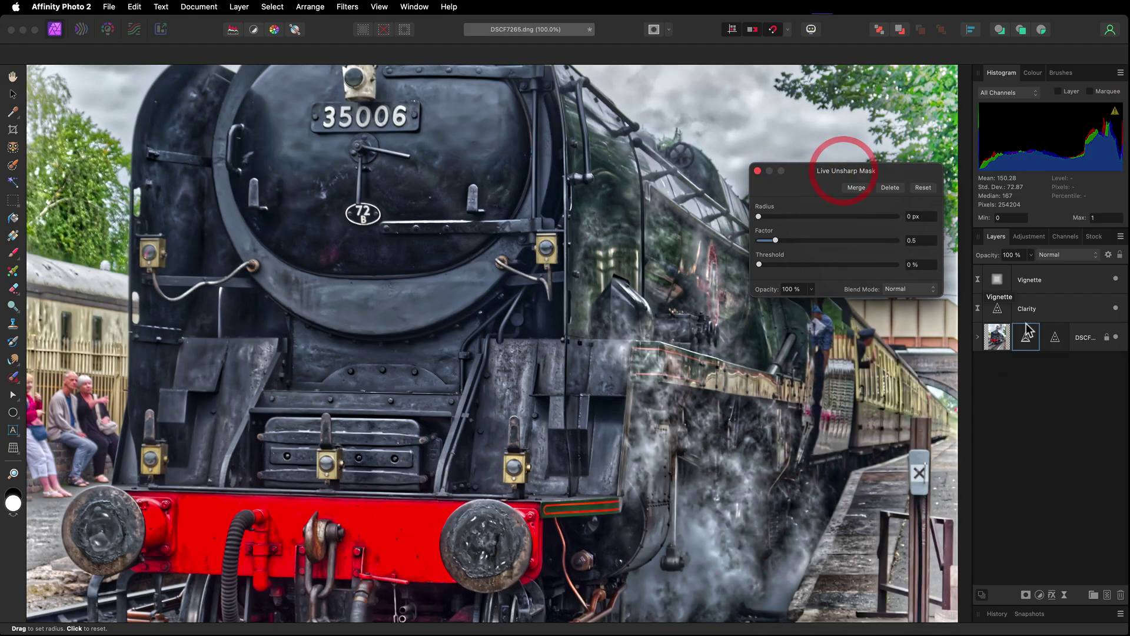
{"action": "left_click_drag", "start_coordinate": [1025, 336], "coordinate": [1023, 295]}
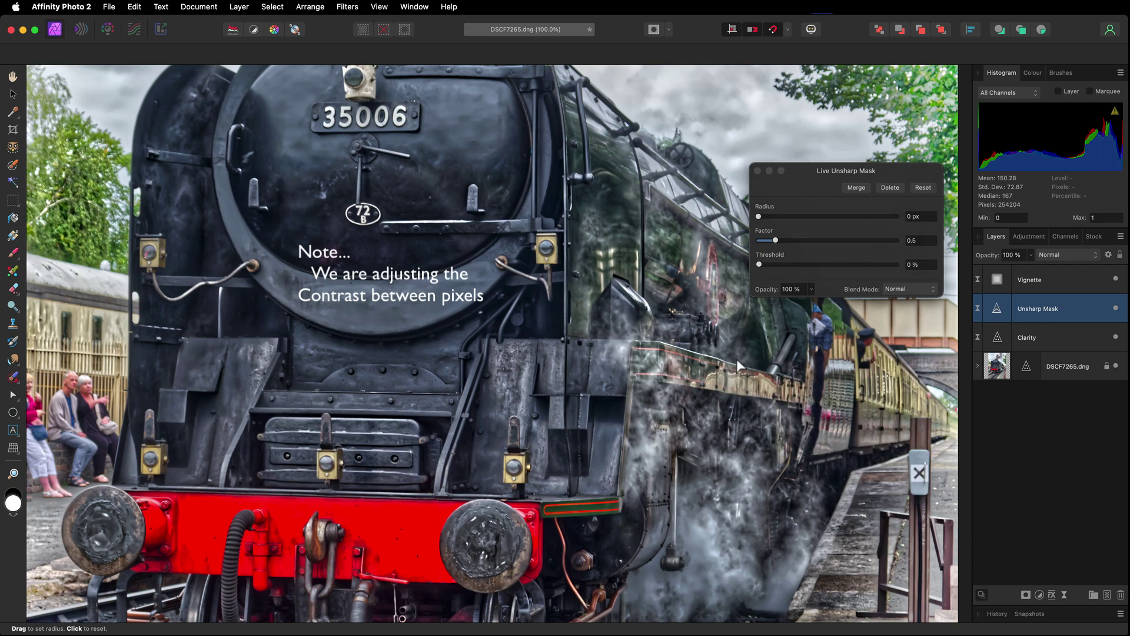
Set the Unsharp Mask to Radius 1 px and Factor 2.012, compare before and after, and close it.
{"action": "left_click_drag", "start_coordinate": [761, 218], "coordinate": [787, 217]}
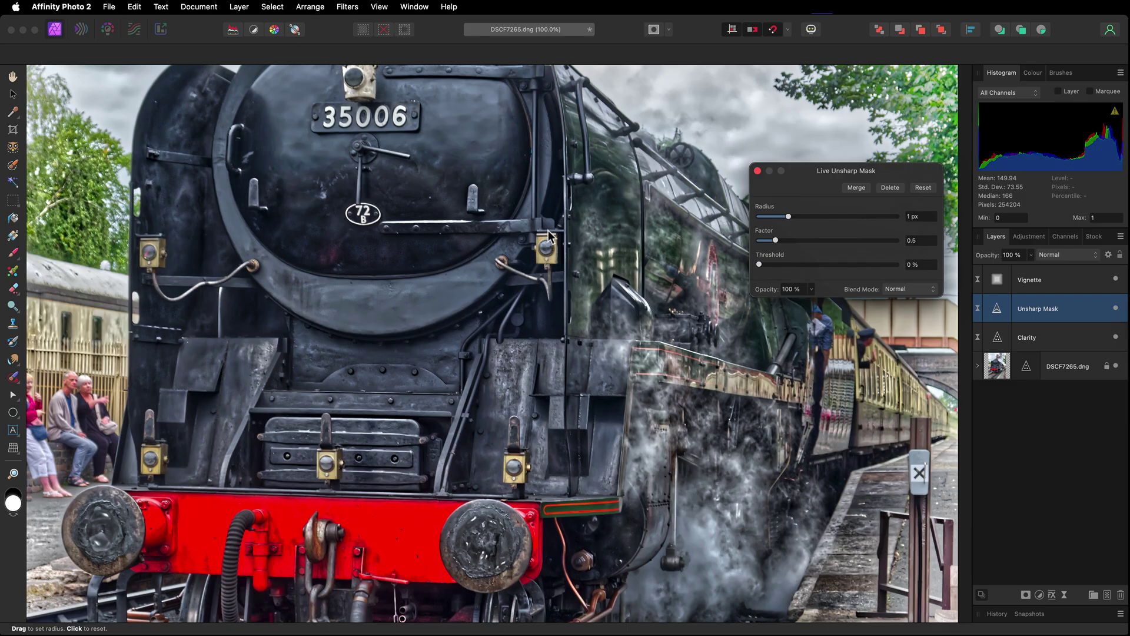
{"action": "left_click_drag", "start_coordinate": [775, 241], "coordinate": [811, 243]}
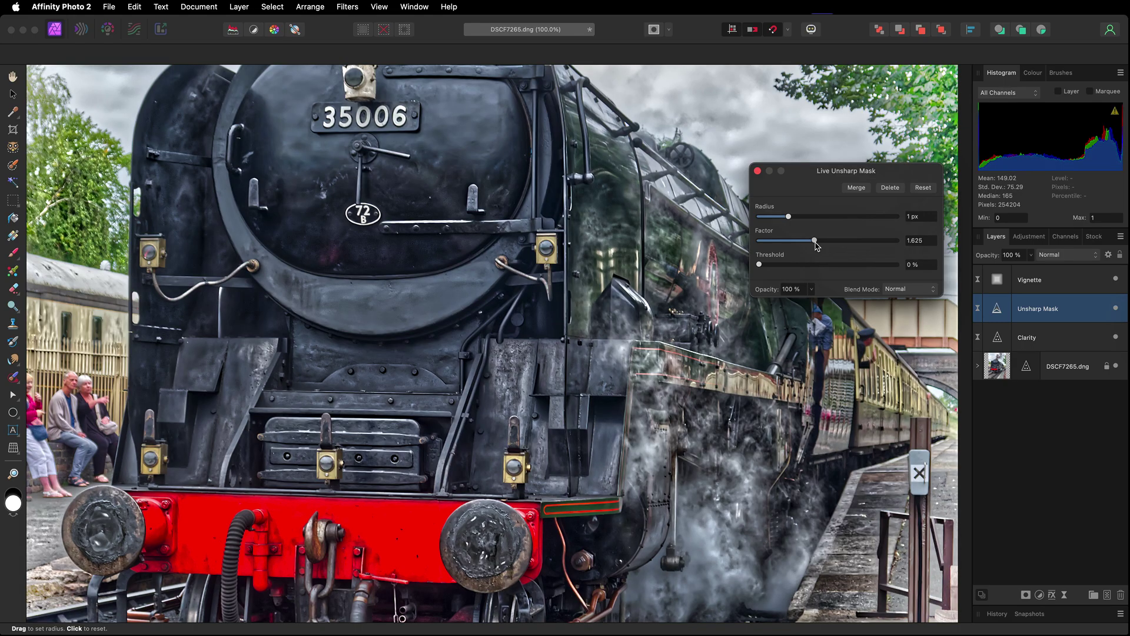
{"action": "left_click_drag", "start_coordinate": [815, 241], "coordinate": [829, 244]}
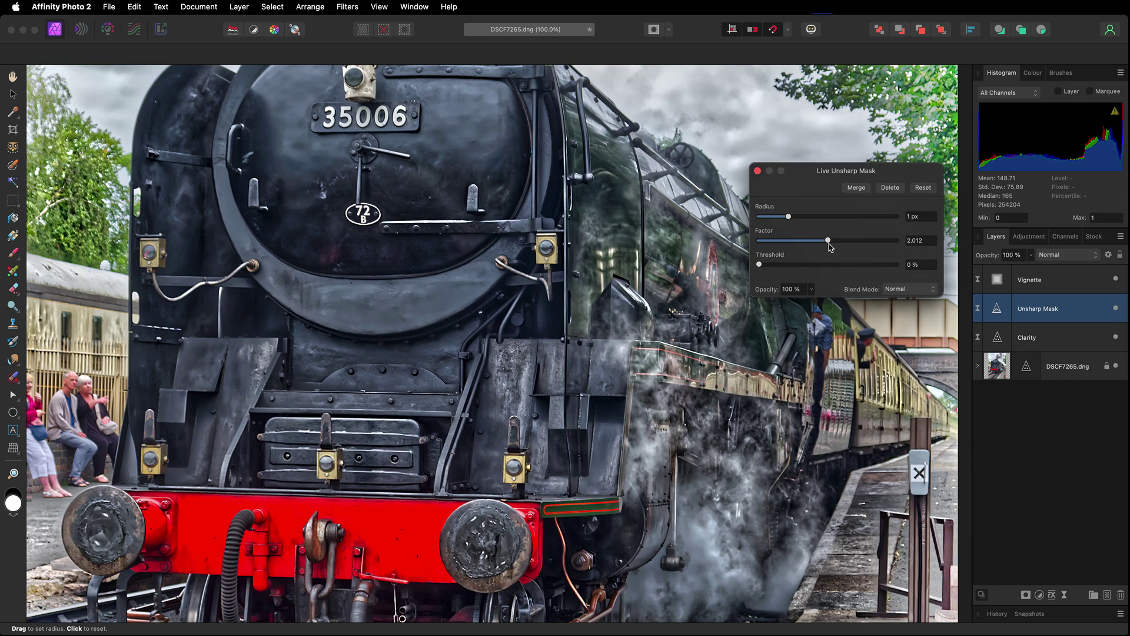
{"action": "left_click", "coordinate": [1116, 309]}
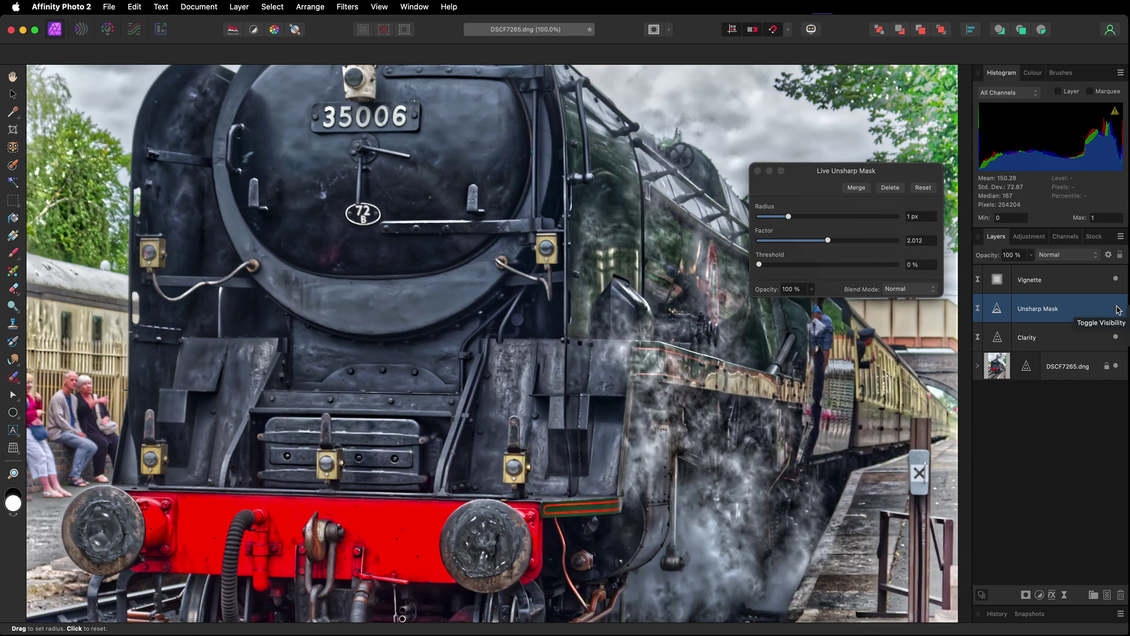
{"action": "left_click", "coordinate": [1116, 308]}
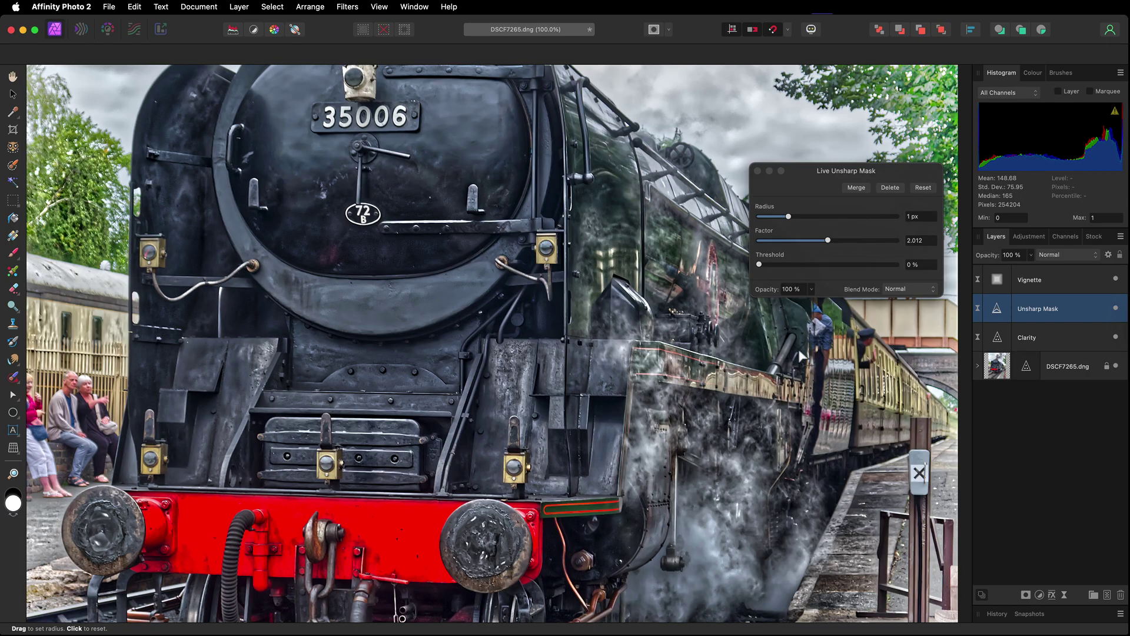
{"action": "left_click", "coordinate": [758, 172]}
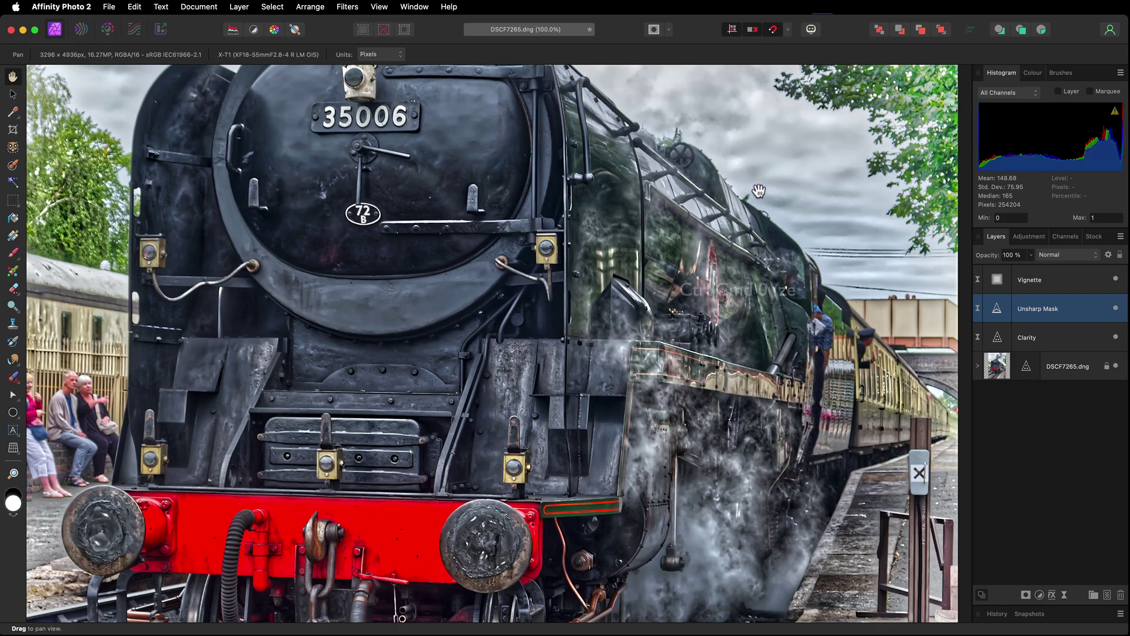
Fit the photo to screen, reopen the RAW layer, raise Vibrance to 26% and commit it.
{"action": "key", "text": "super+0"}
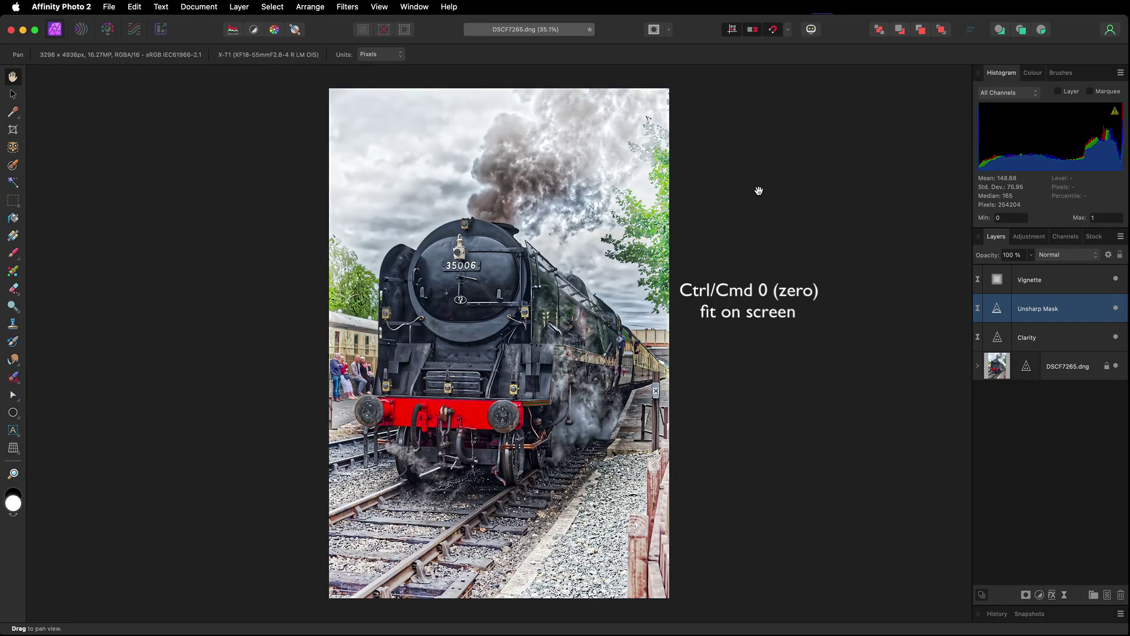
{"action": "left_click", "coordinate": [999, 368]}
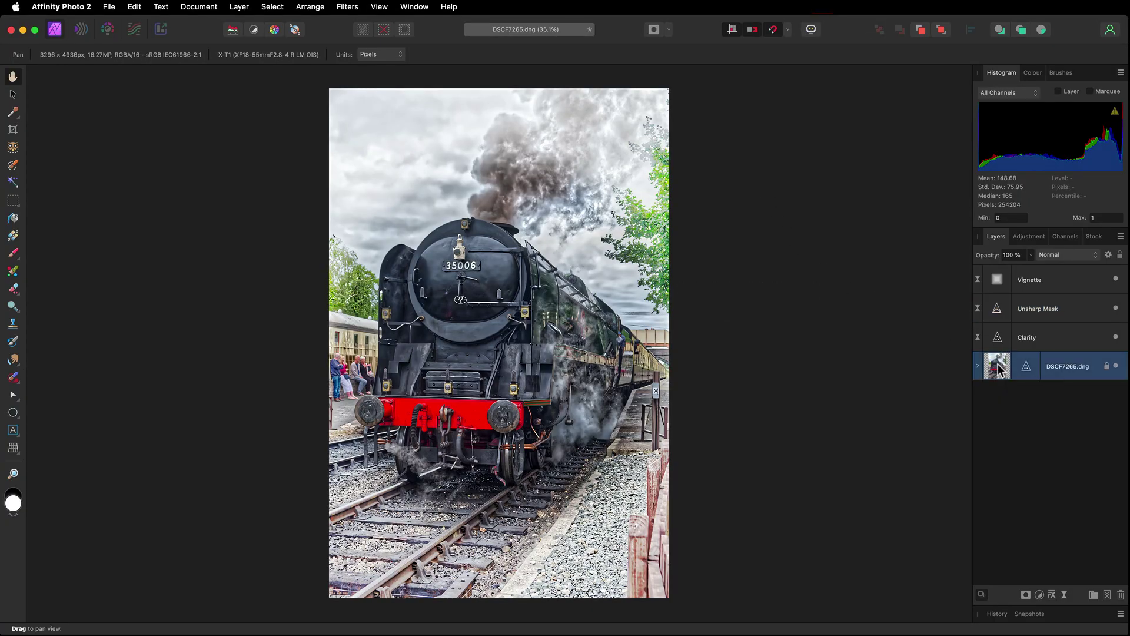
{"action": "double_click", "coordinate": [999, 368]}
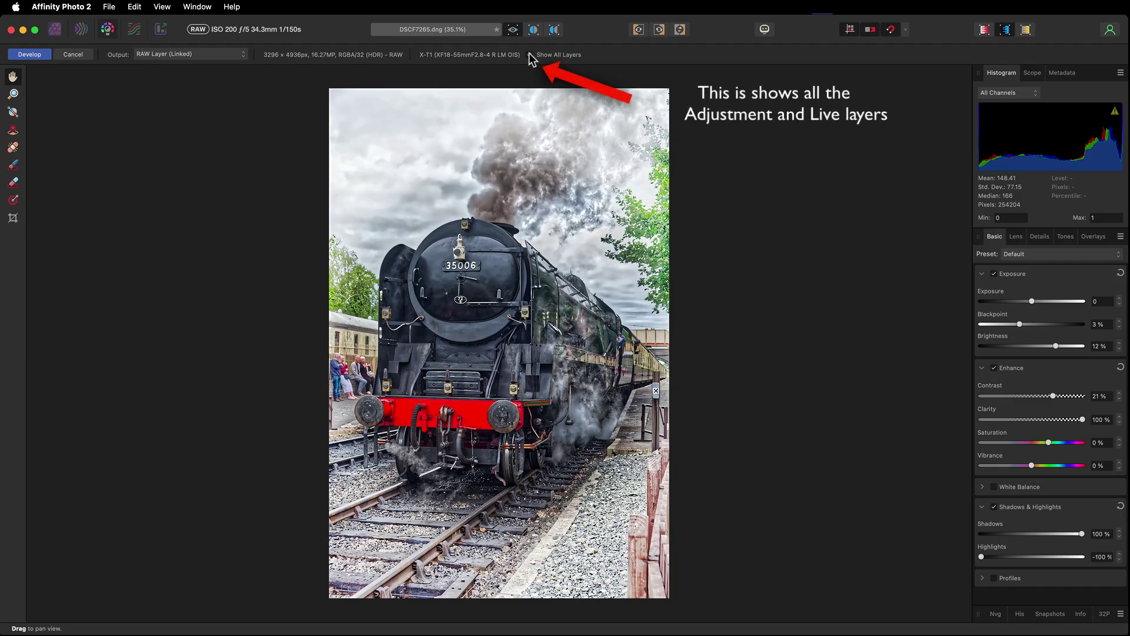
{"action": "left_click", "coordinate": [530, 54]}
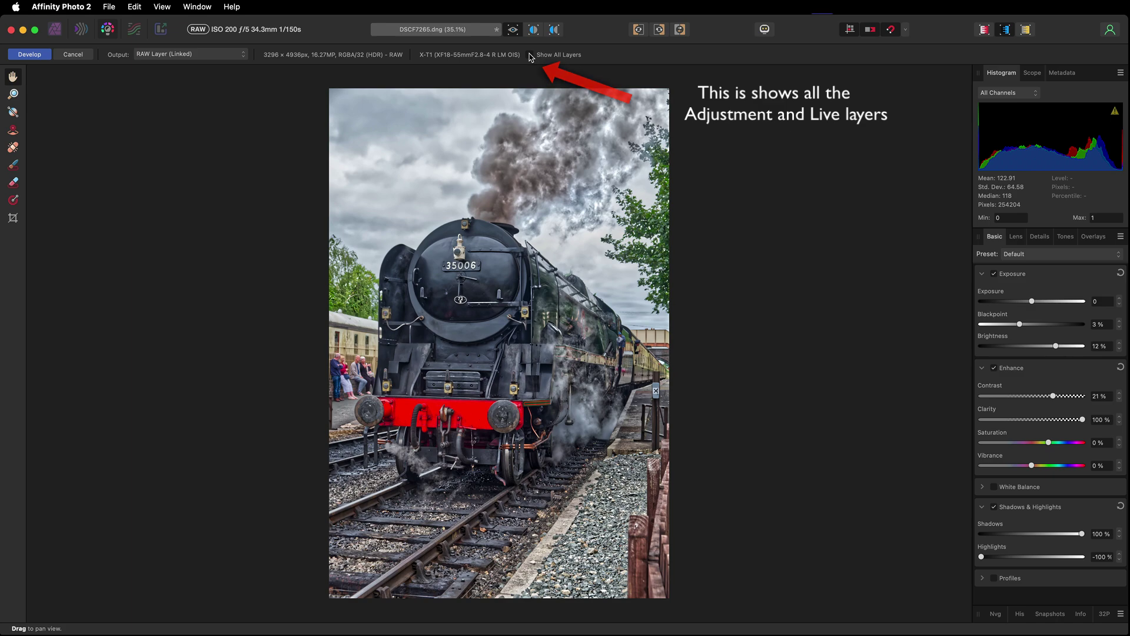
{"action": "left_click", "coordinate": [531, 54]}
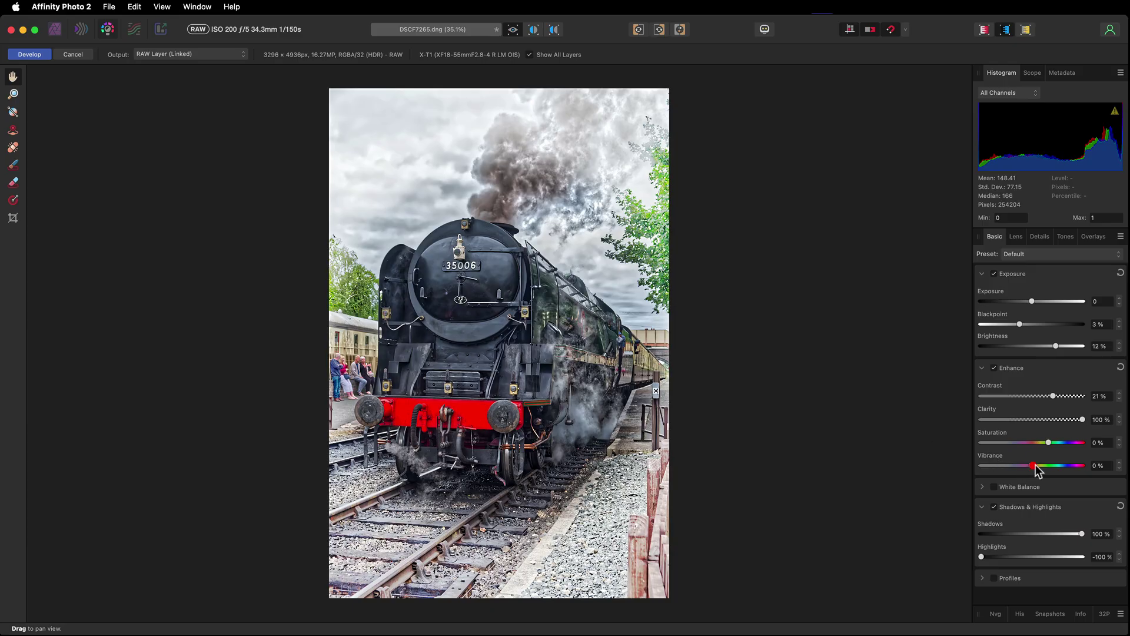
{"action": "left_click_drag", "start_coordinate": [1031, 465], "coordinate": [1060, 466]}
{"action": "left_click", "coordinate": [28, 55]}
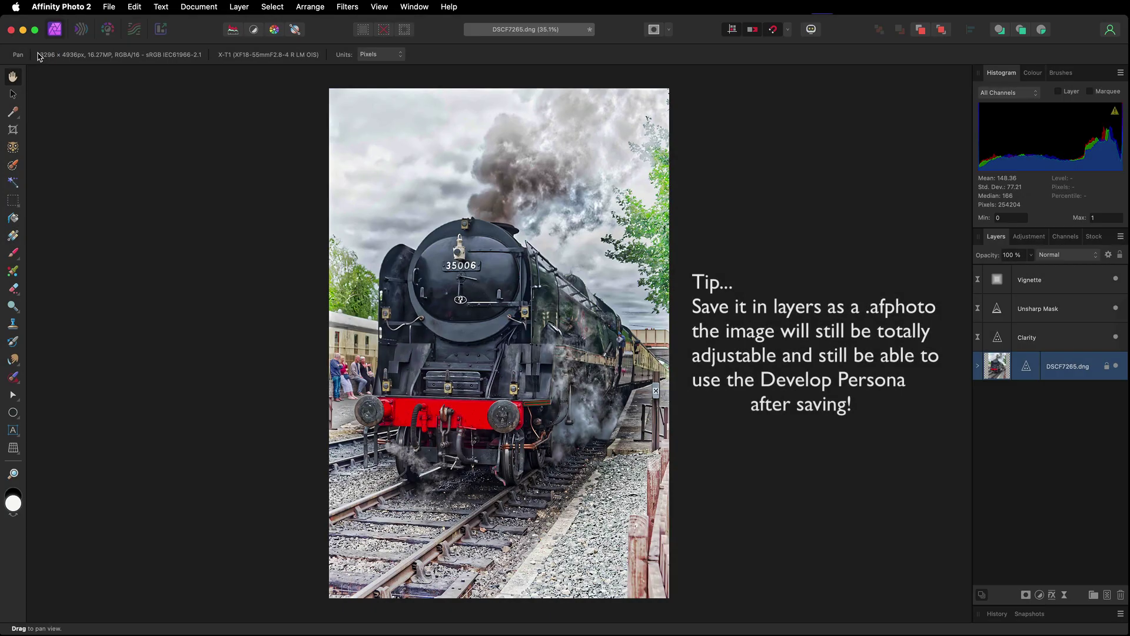